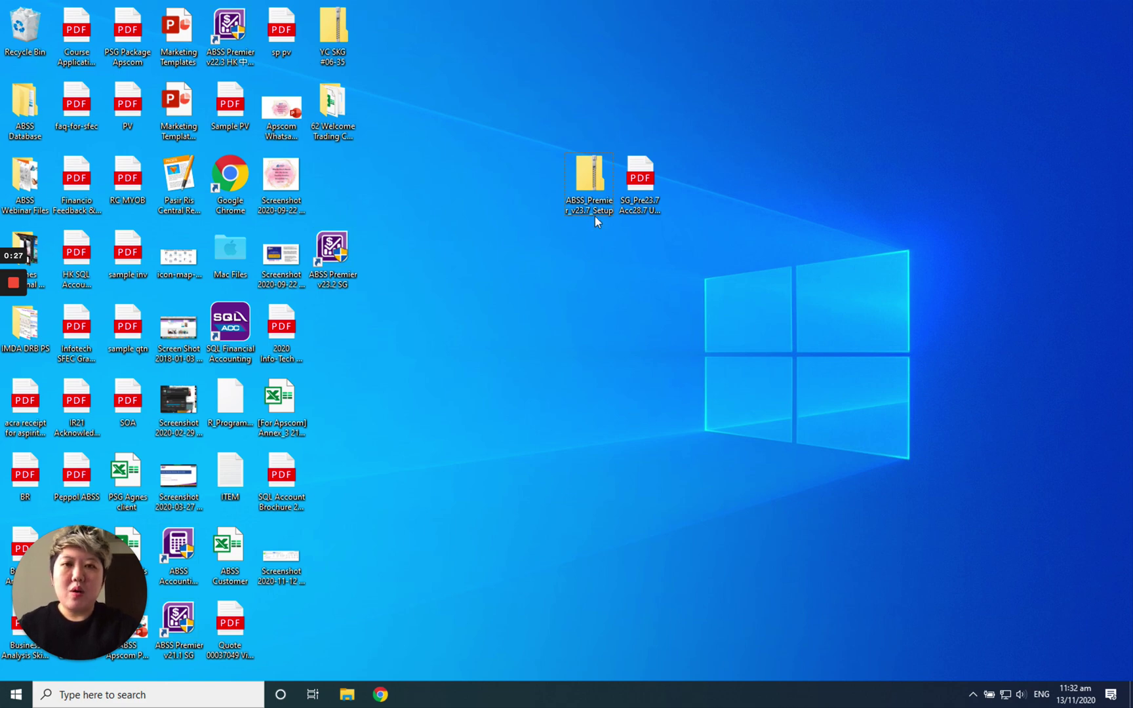
Open the upgrade instructions PDF, read through it, and close it
{"action": "left_click", "coordinate": [646, 183]}
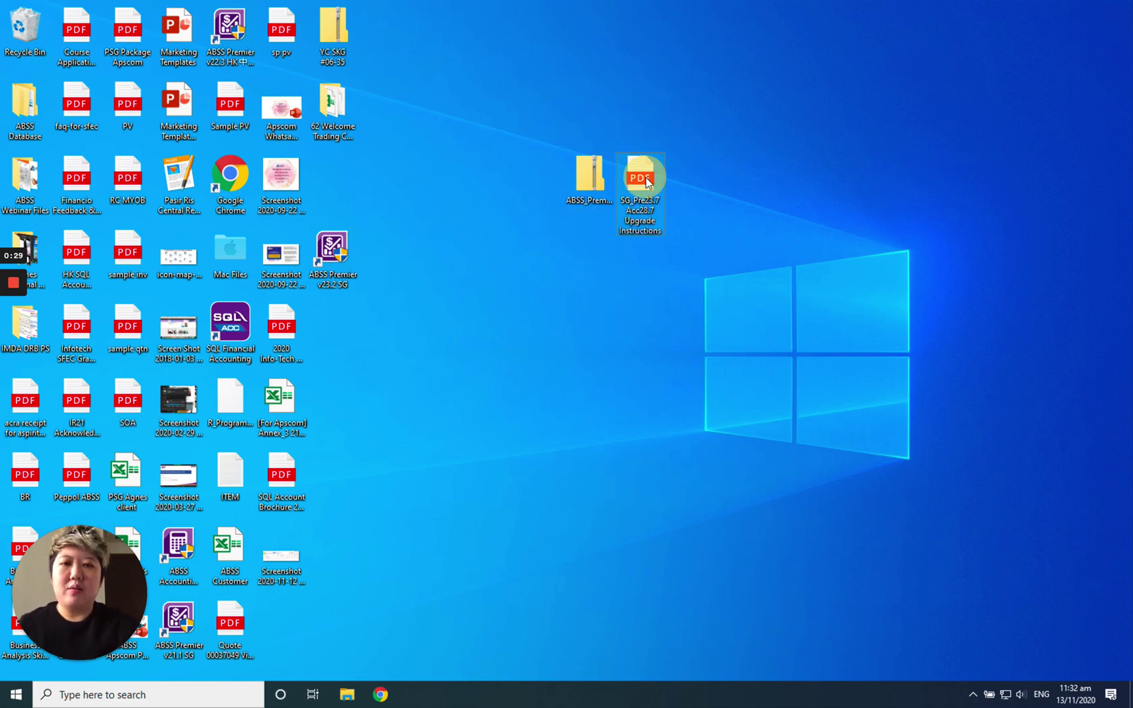
{"action": "double_click", "coordinate": [646, 182]}
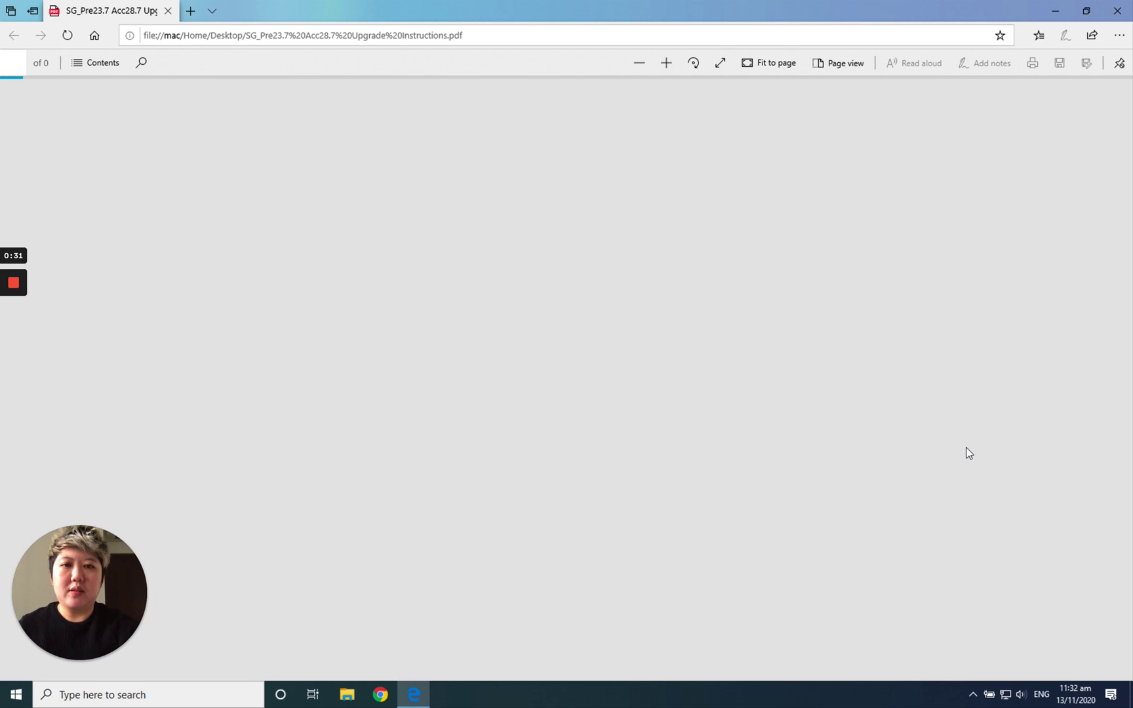
{"action": "scroll", "coordinate": [682, 422], "scroll_direction": "down", "scroll_amount": 1}
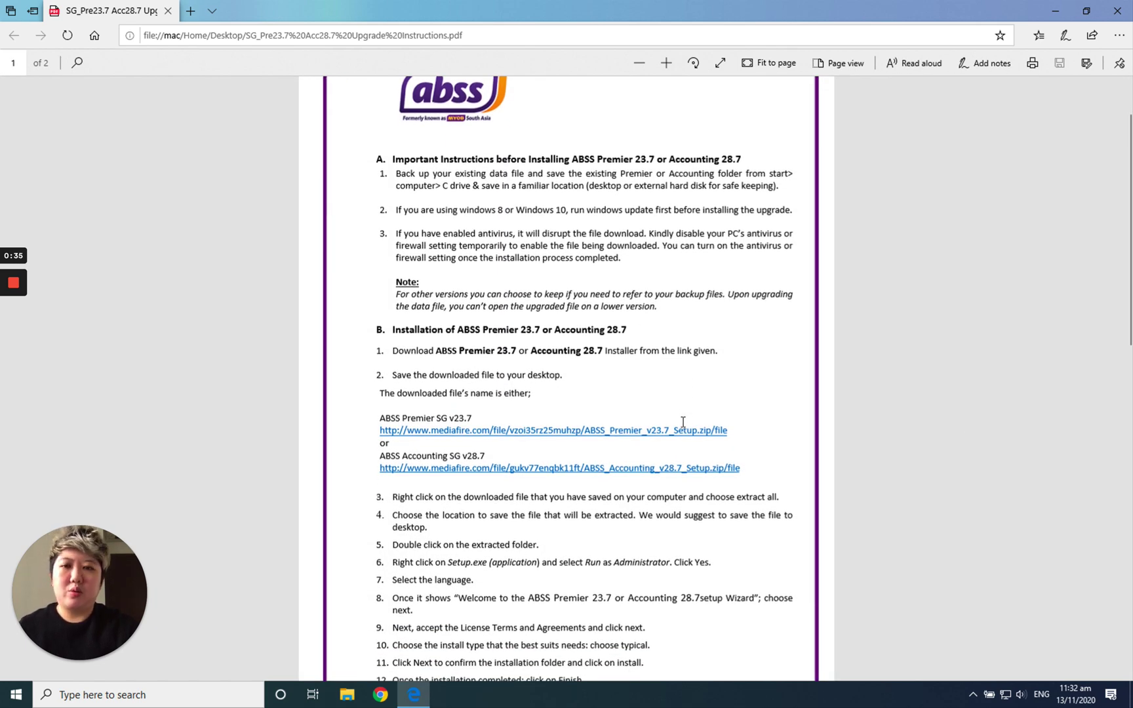
{"action": "scroll", "coordinate": [683, 422], "scroll_direction": "down", "scroll_amount": 1}
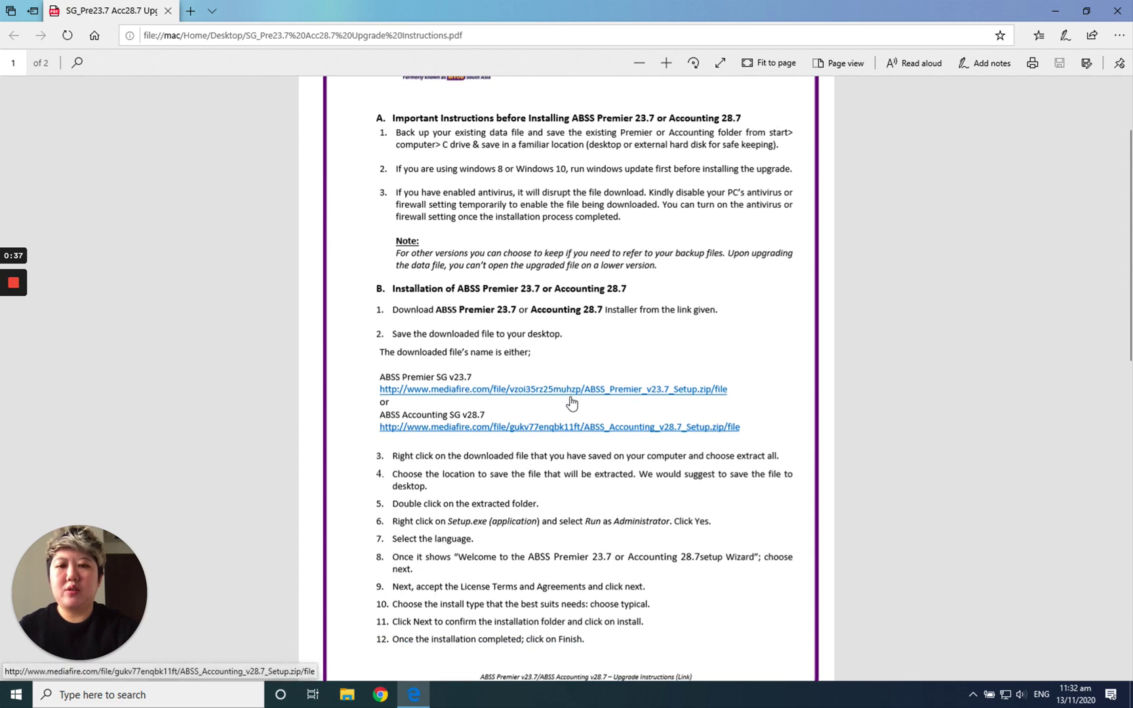
{"action": "scroll", "coordinate": [739, 456], "scroll_direction": "down", "scroll_amount": 4}
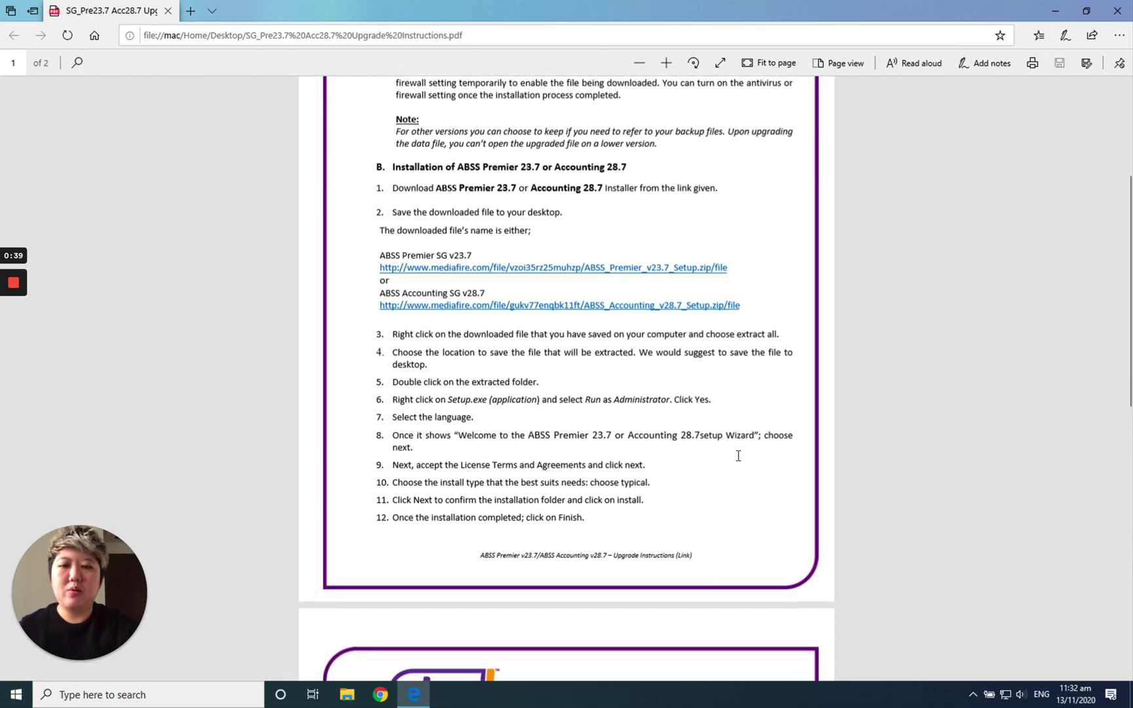
{"action": "scroll", "coordinate": [738, 456], "scroll_direction": "down", "scroll_amount": 1}
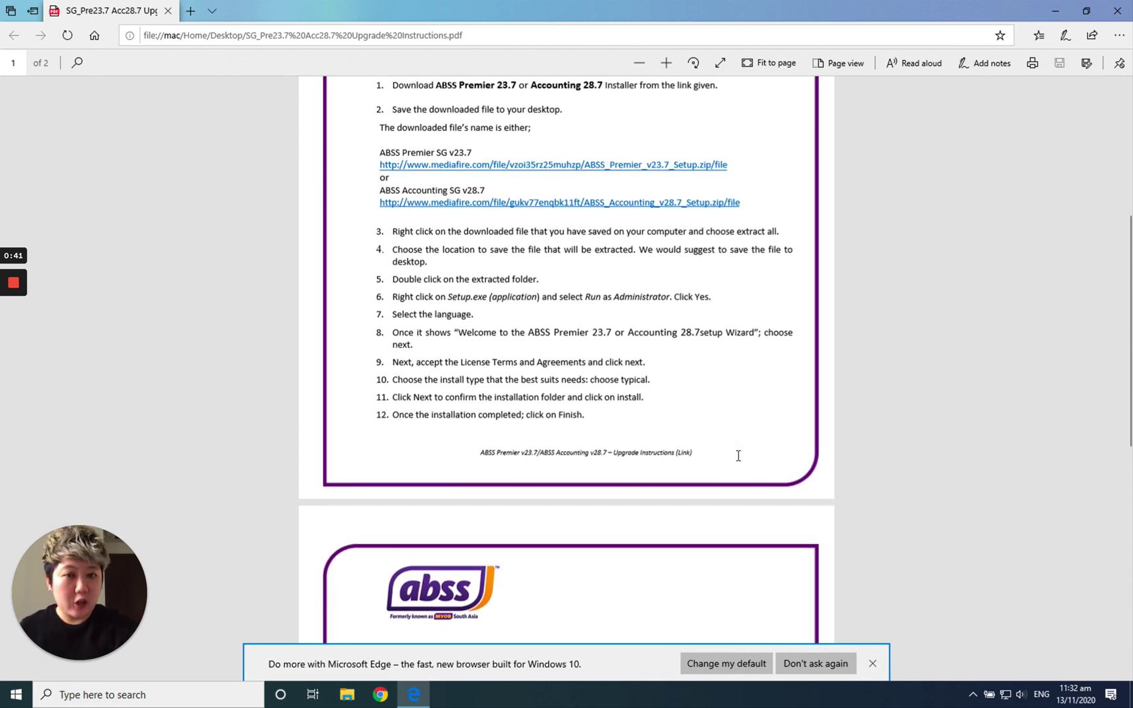
{"action": "left_click", "coordinate": [1125, 16]}
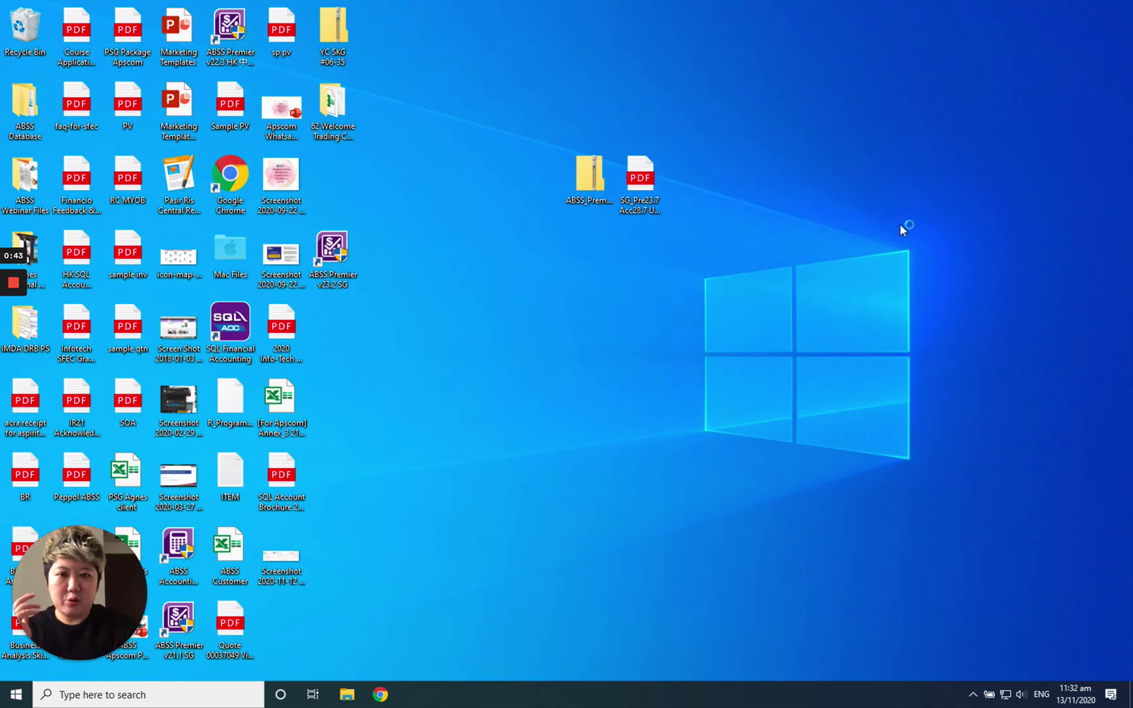
Open the ABSS_Premier_v23.7_Setup zip and run ABSS_Premier_Setup with administrator approval
{"action": "left_click", "coordinate": [661, 197]}
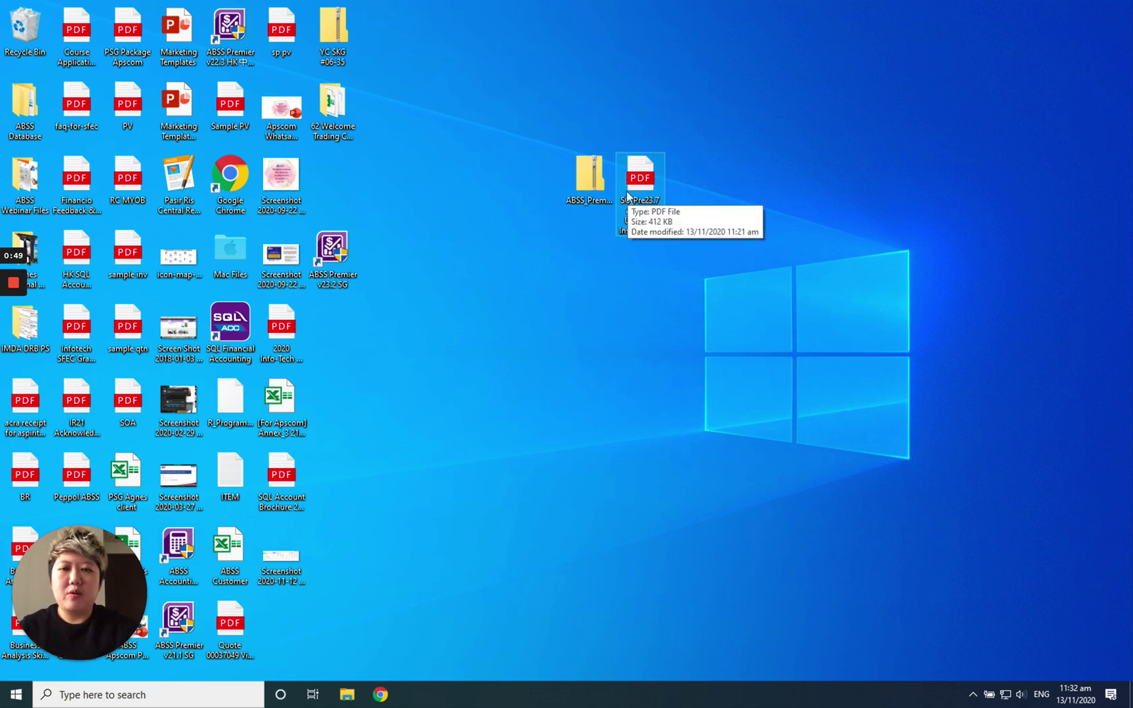
{"action": "left_click", "coordinate": [589, 183]}
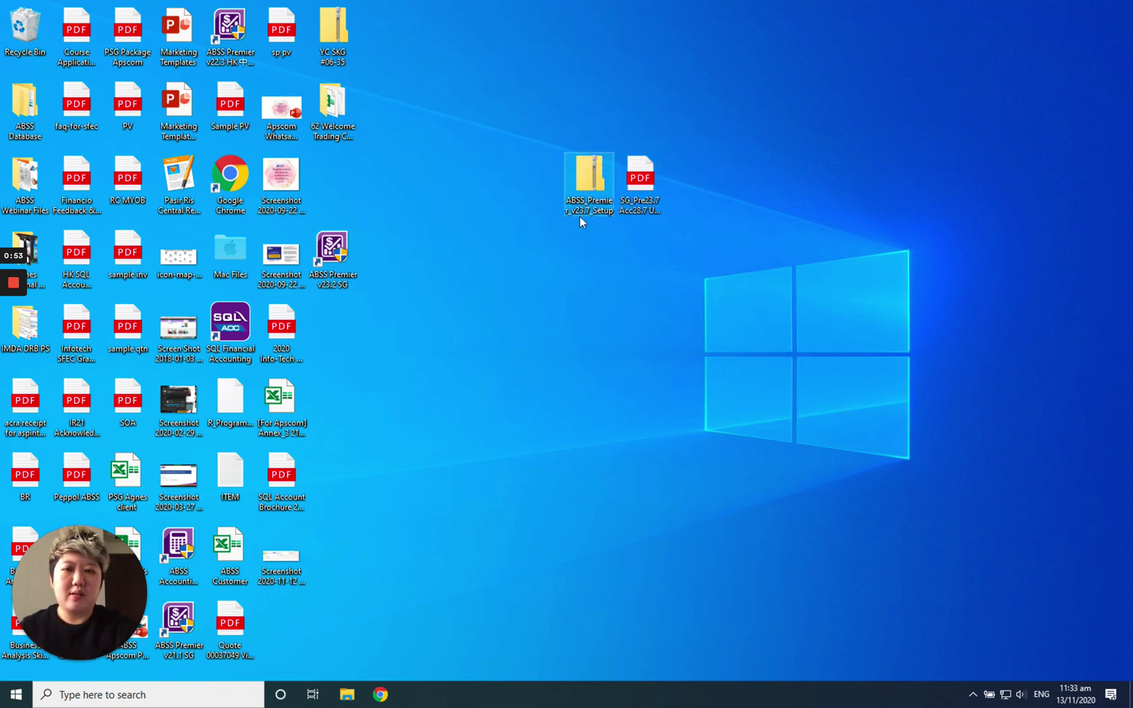
{"action": "left_click", "coordinate": [585, 173]}
{"action": "double_click", "coordinate": [583, 174]}
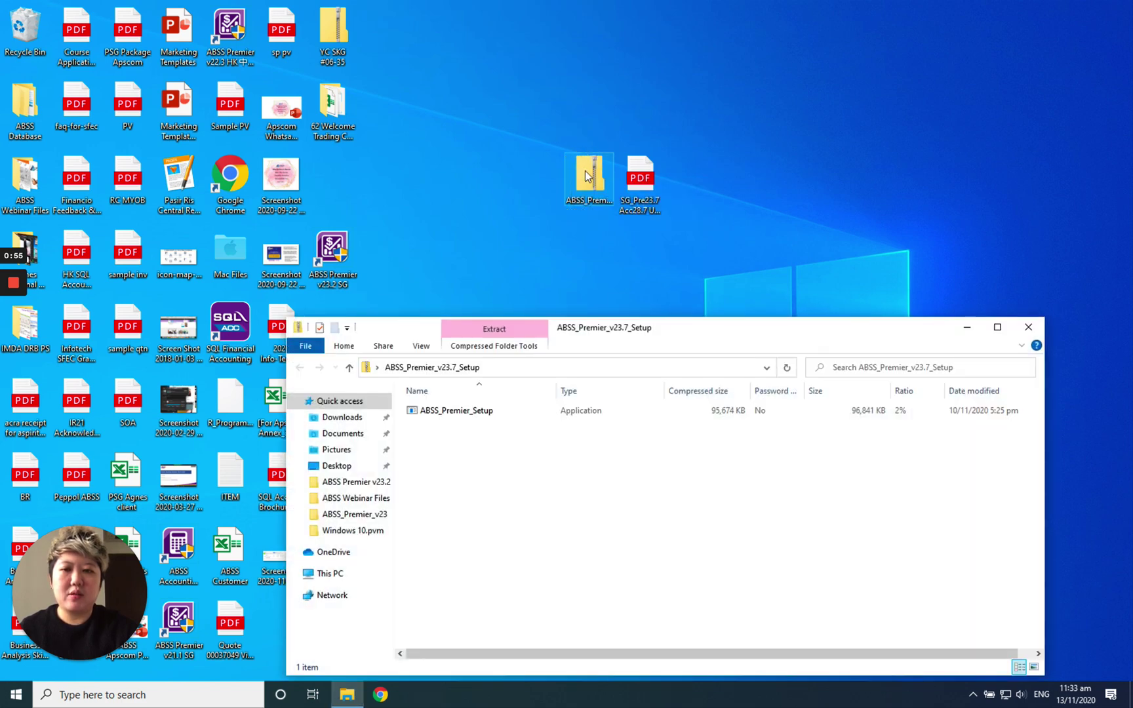
{"action": "left_click_drag", "start_coordinate": [673, 321], "coordinate": [661, 168]}
{"action": "left_click", "coordinate": [476, 251]}
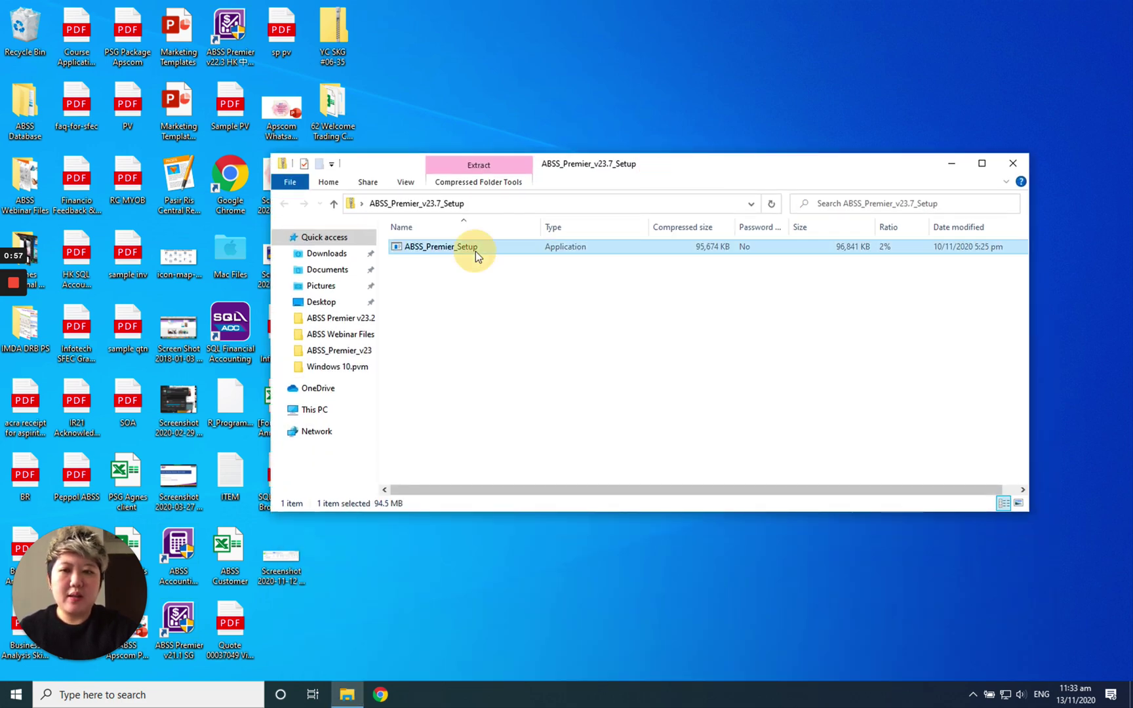
{"action": "key", "text": "Return"}
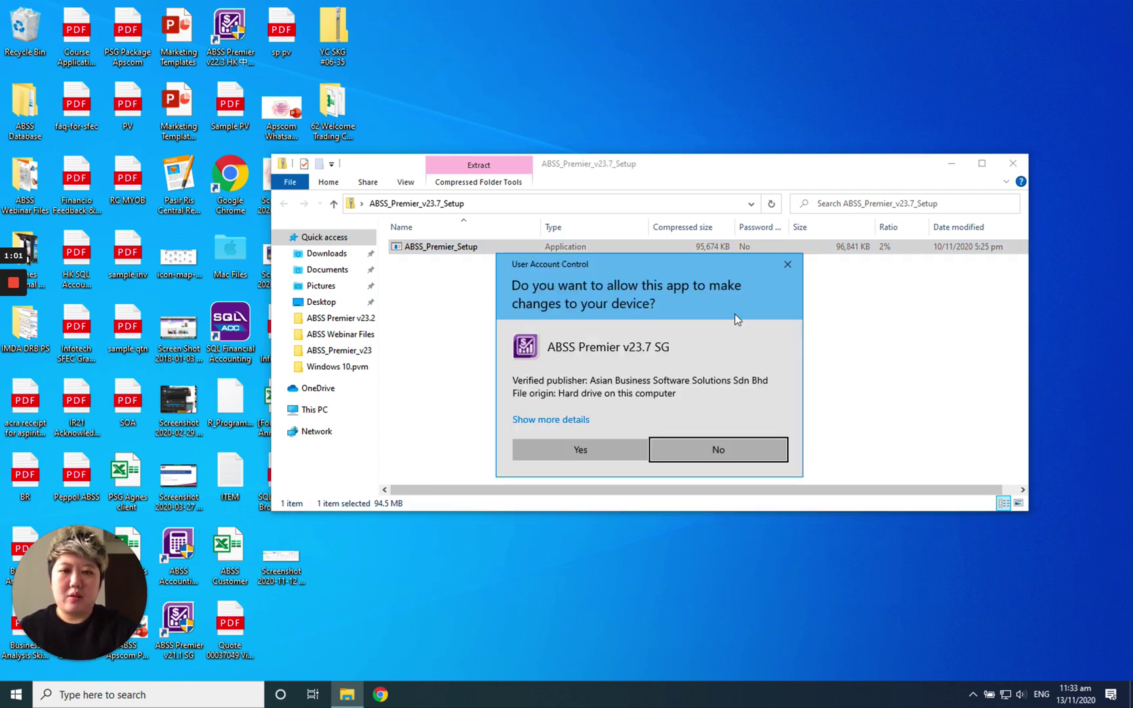
{"action": "left_click", "coordinate": [578, 450]}
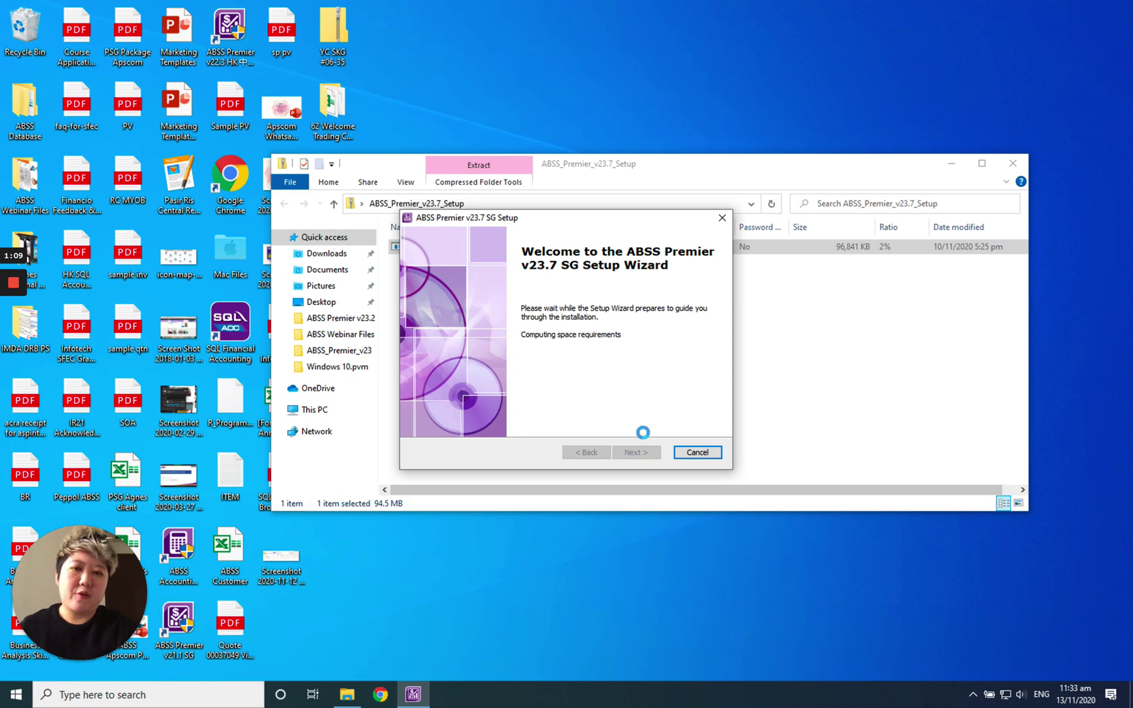
Accept the licence agreement and choose the Typical installation type
{"action": "left_click", "coordinate": [644, 459]}
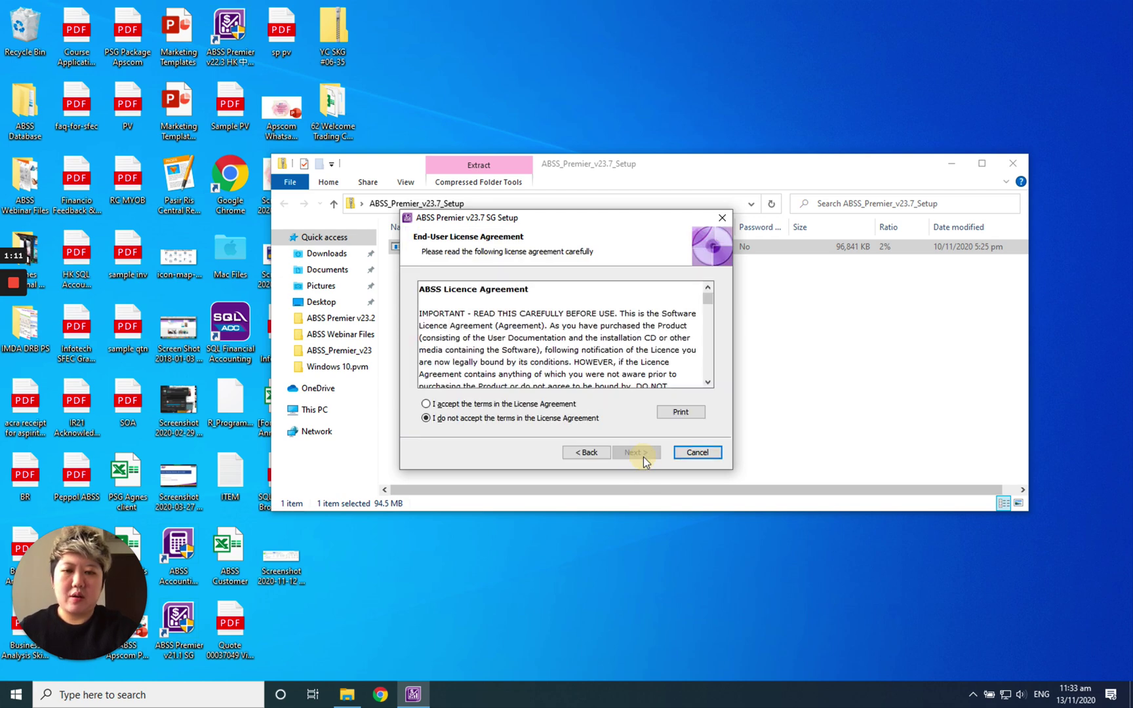
{"action": "left_click", "coordinate": [519, 404]}
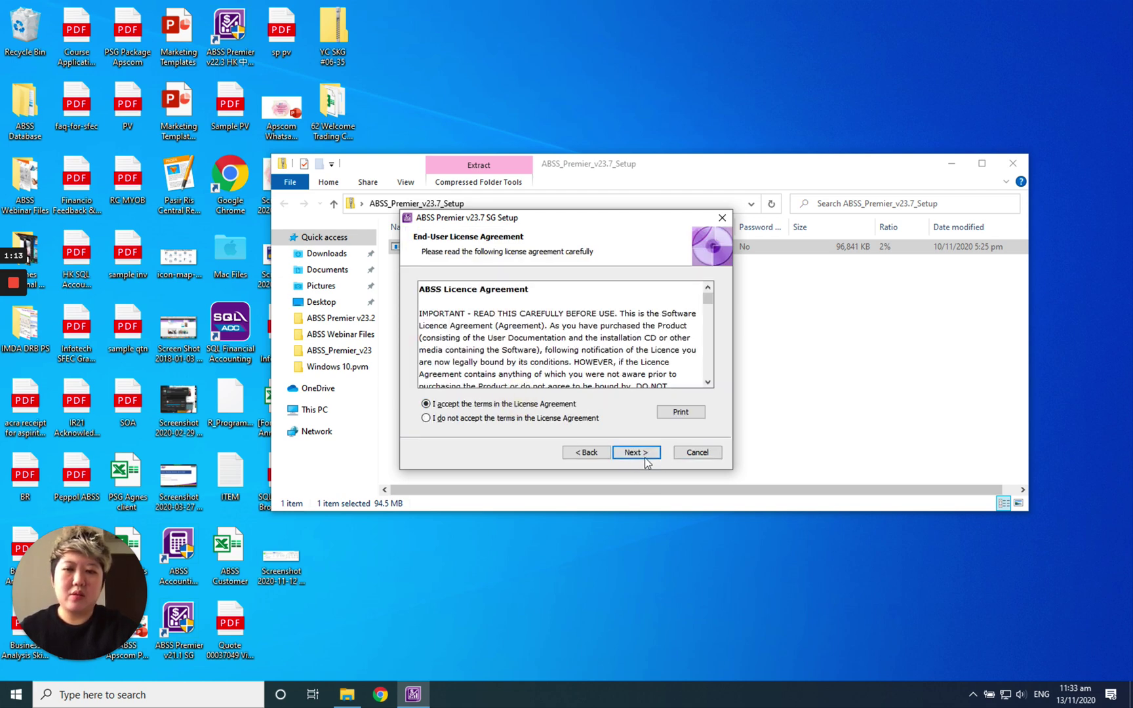
{"action": "left_click", "coordinate": [645, 457]}
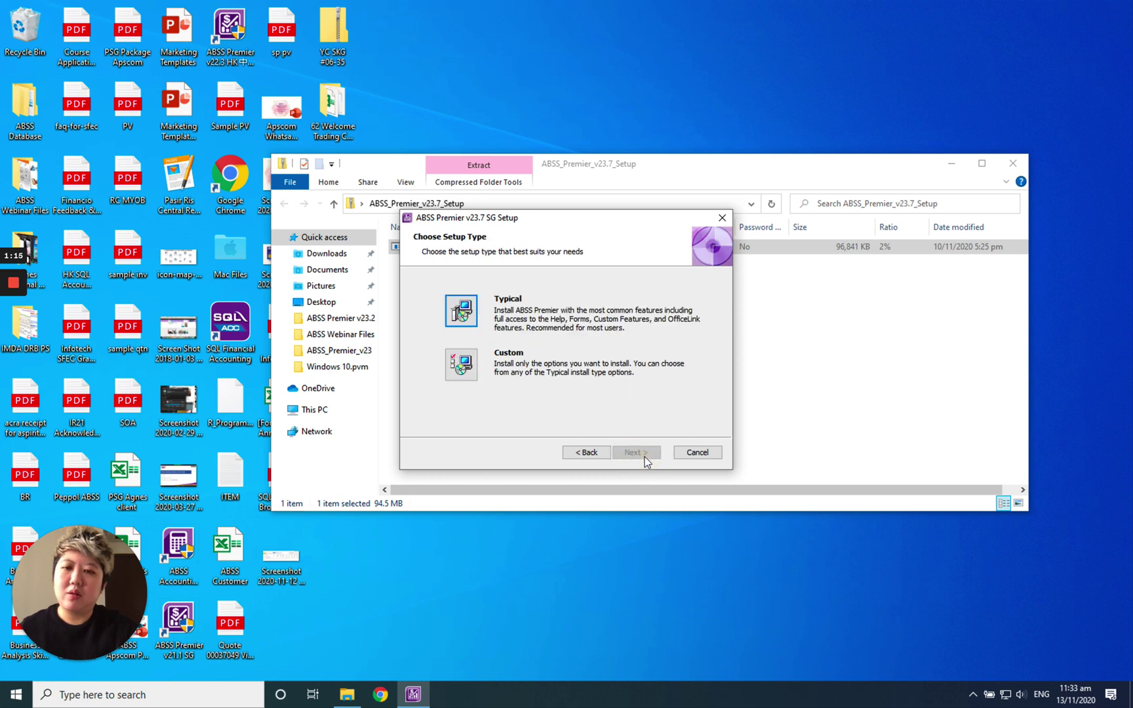
{"action": "left_click", "coordinate": [461, 308]}
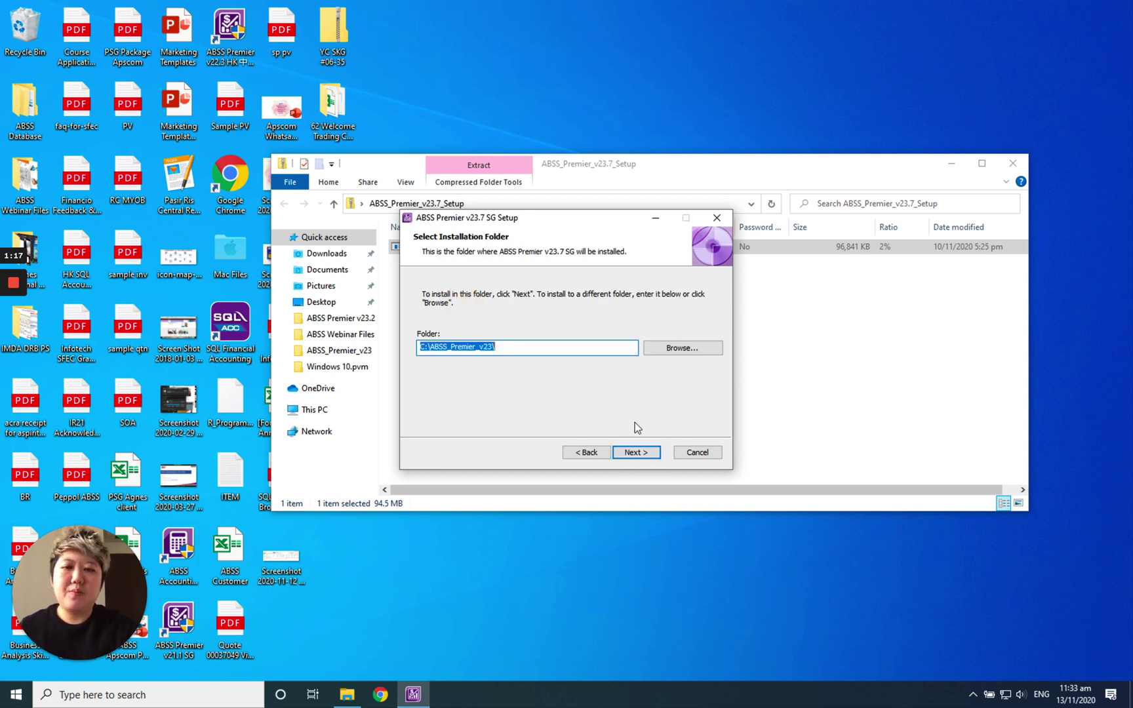
Change the installation folder to C:\ABSS_Premier_v23.7 instead of overwriting the existing one
{"action": "left_click", "coordinate": [647, 455]}
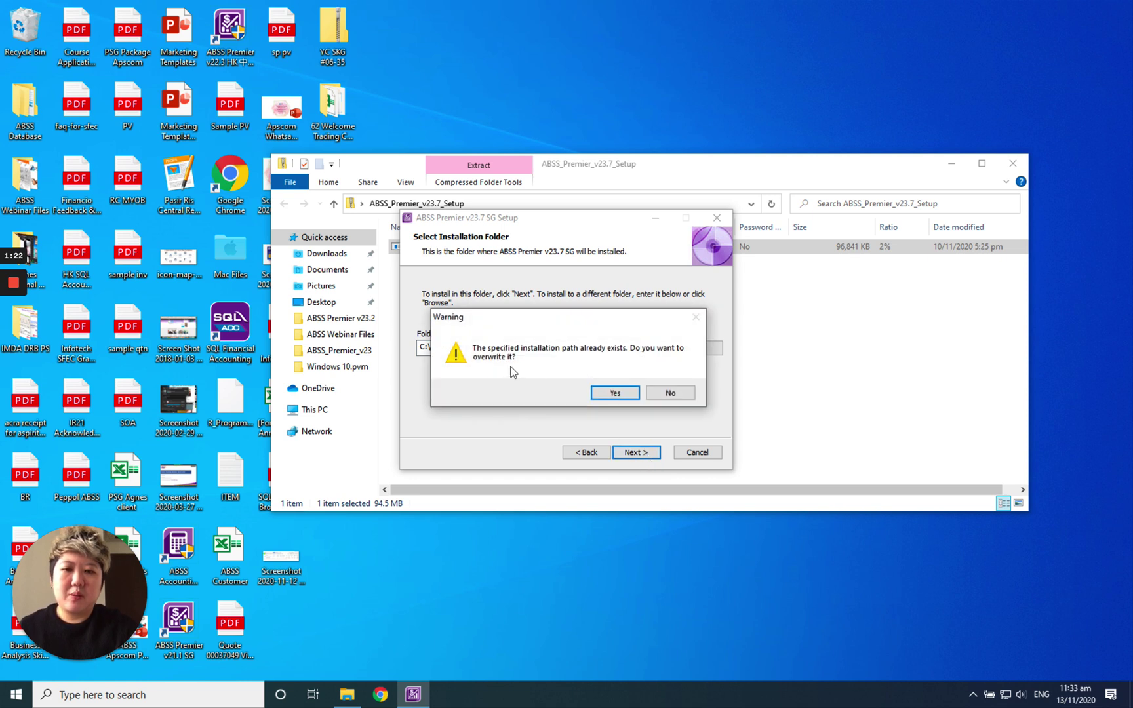
{"action": "left_click", "coordinate": [670, 392]}
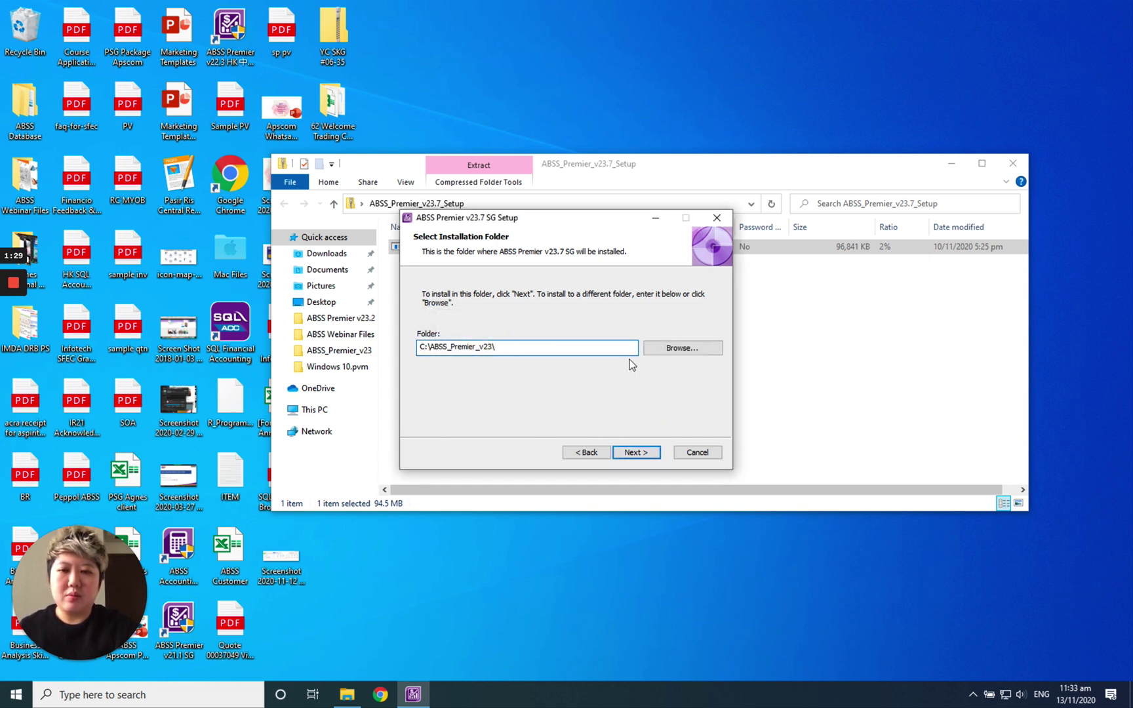
{"action": "left_click", "coordinate": [489, 347]}
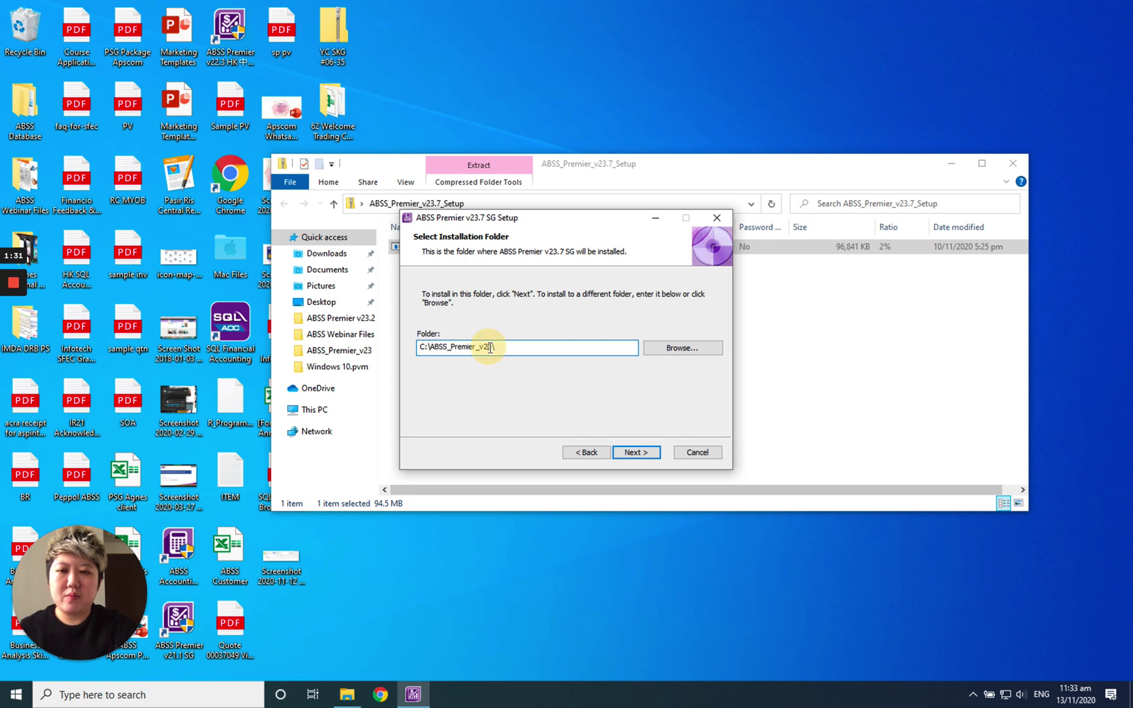
{"action": "type", "text": ".7"}
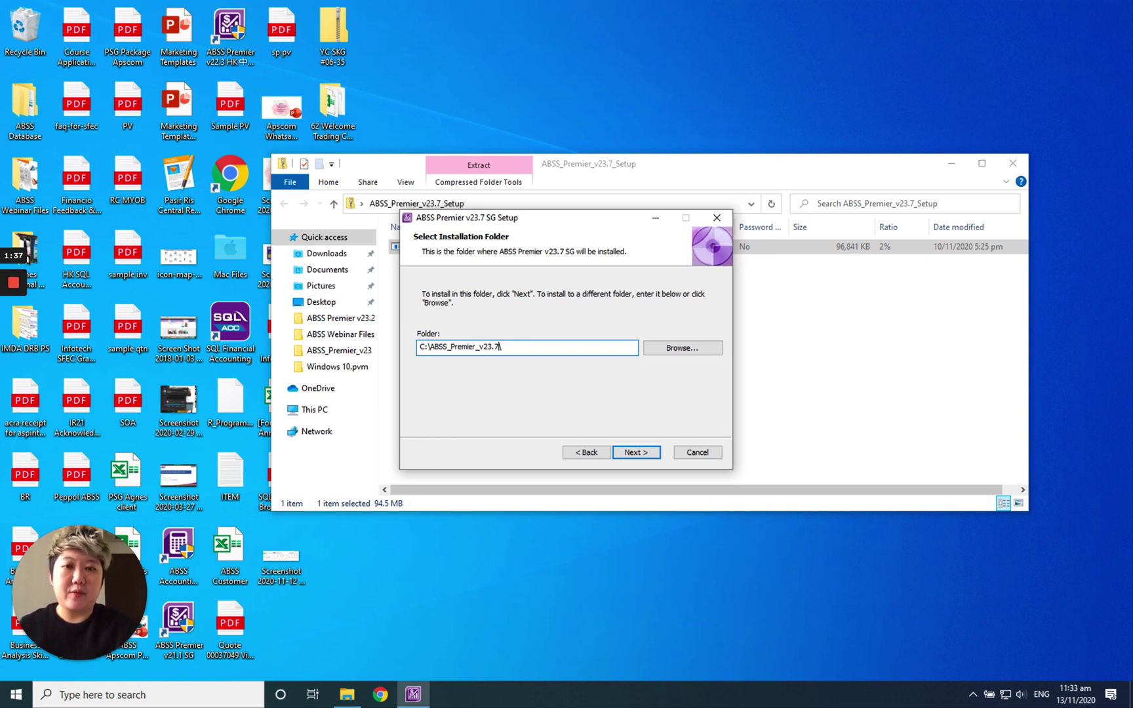
{"action": "left_click", "coordinate": [634, 452]}
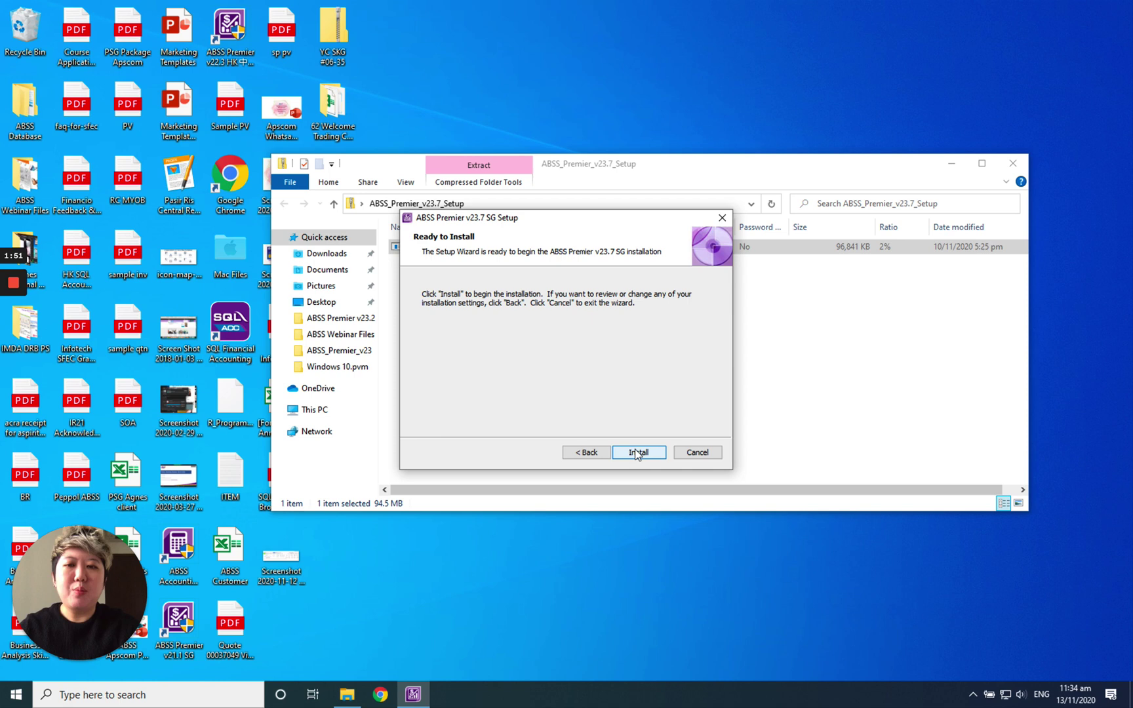
Install ABSS Premier v23.7 SG and wait until the wizard reaches its completion page
{"action": "left_click", "coordinate": [636, 453]}
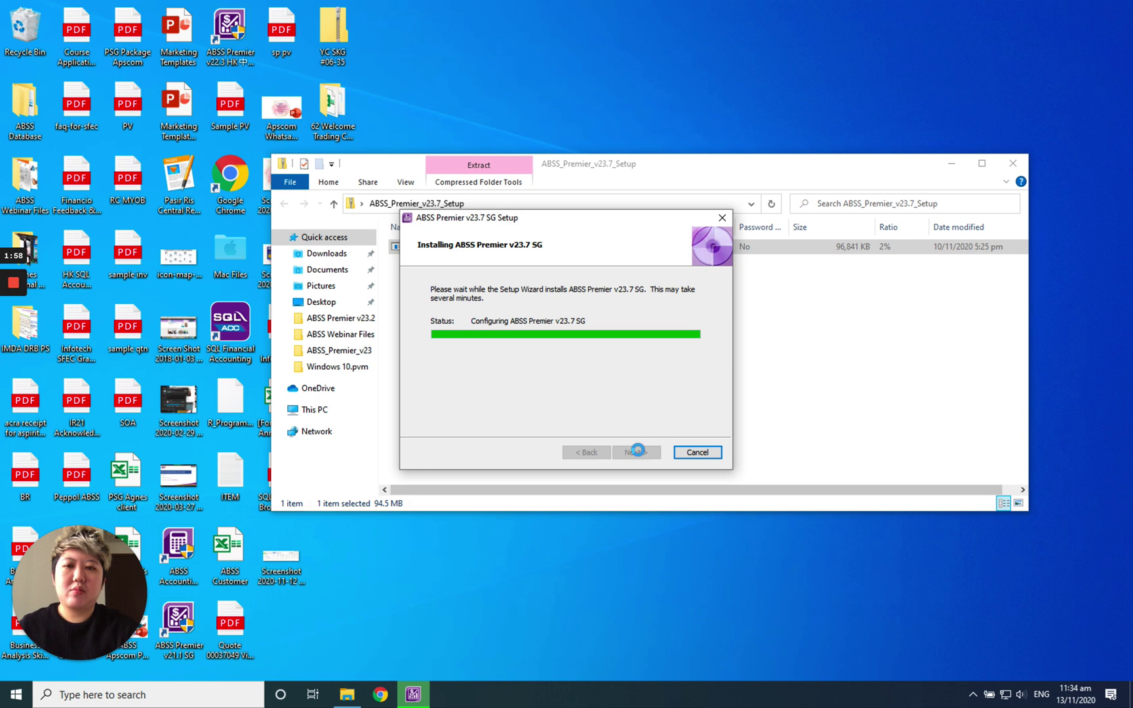
{"action": "mouse_move", "coordinate": [12, 291]}
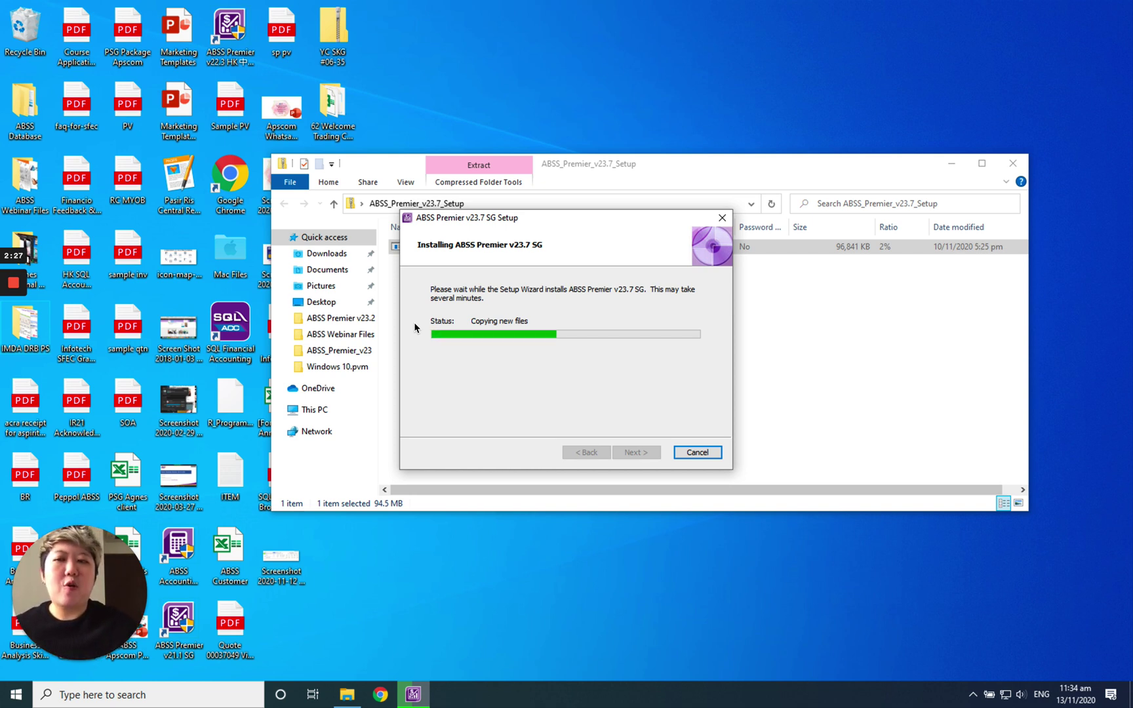
{"action": "mouse_move", "coordinate": [11, 337]}
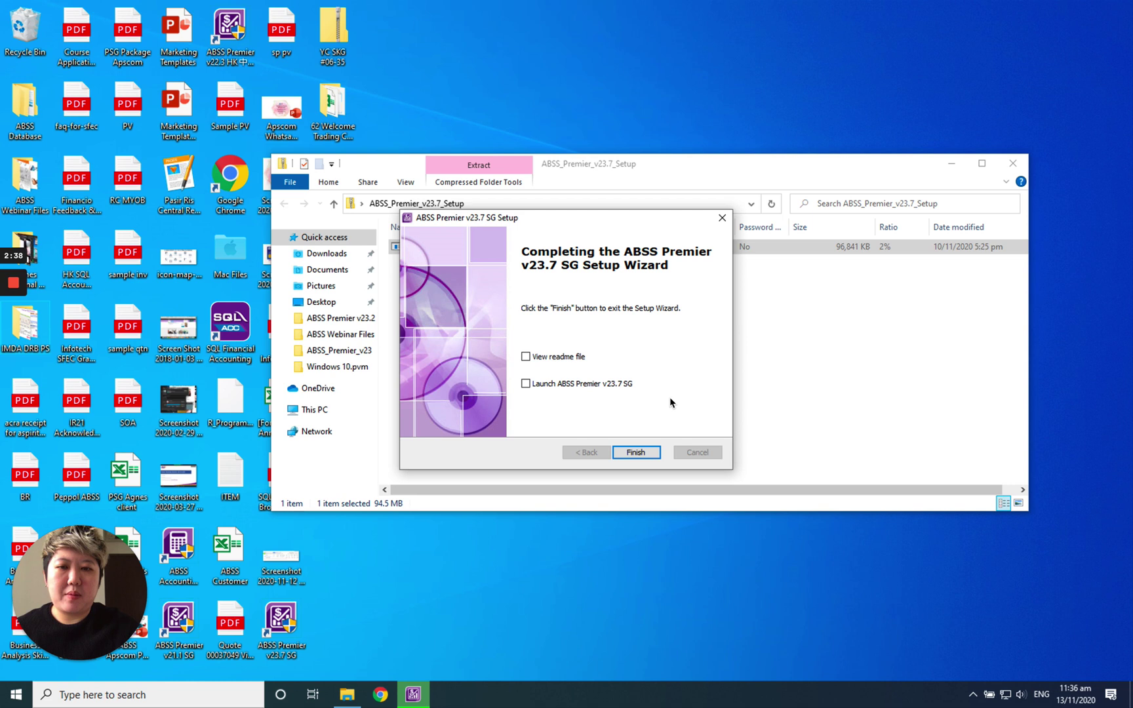
Close the setup wizard and zip window, then place the v23.7 SG shortcut below v23.2 SG
{"action": "left_click", "coordinate": [635, 452]}
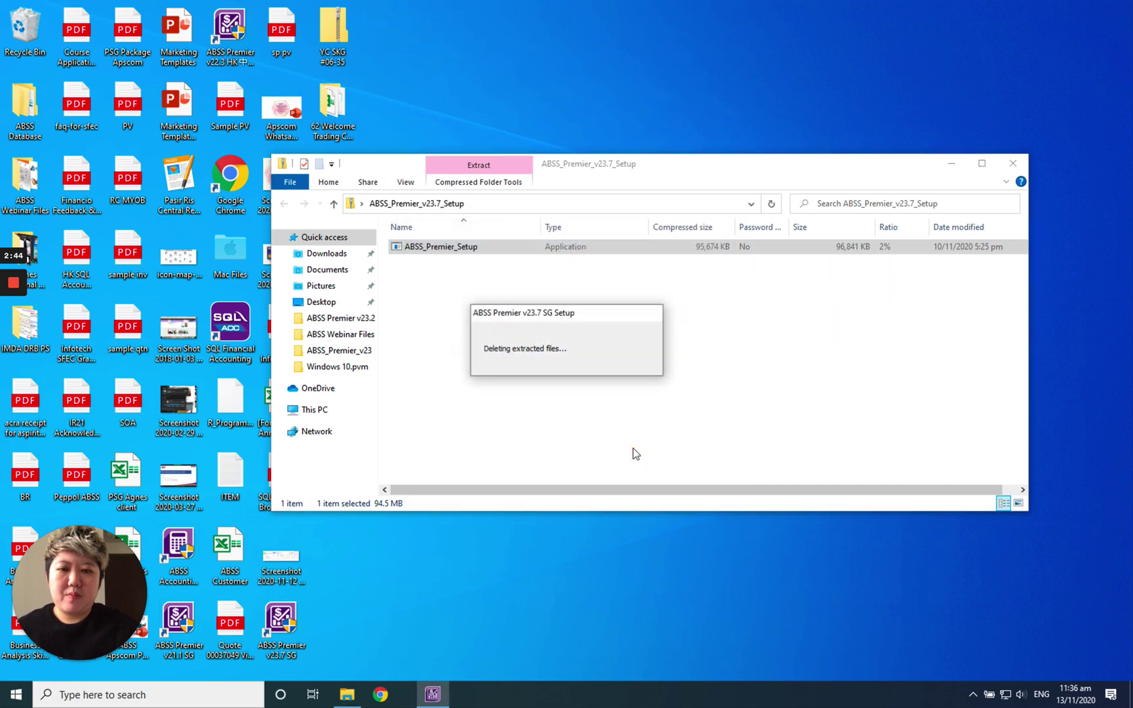
{"action": "left_click", "coordinate": [1007, 164]}
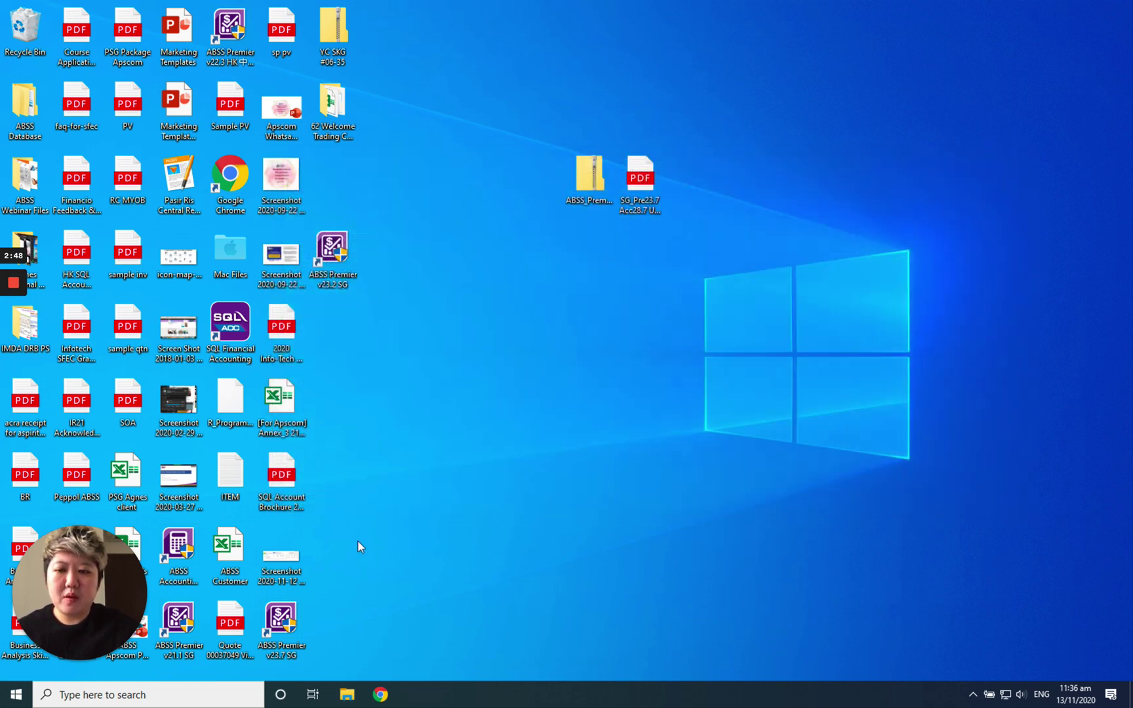
{"action": "left_click_drag", "start_coordinate": [285, 620], "coordinate": [456, 160]}
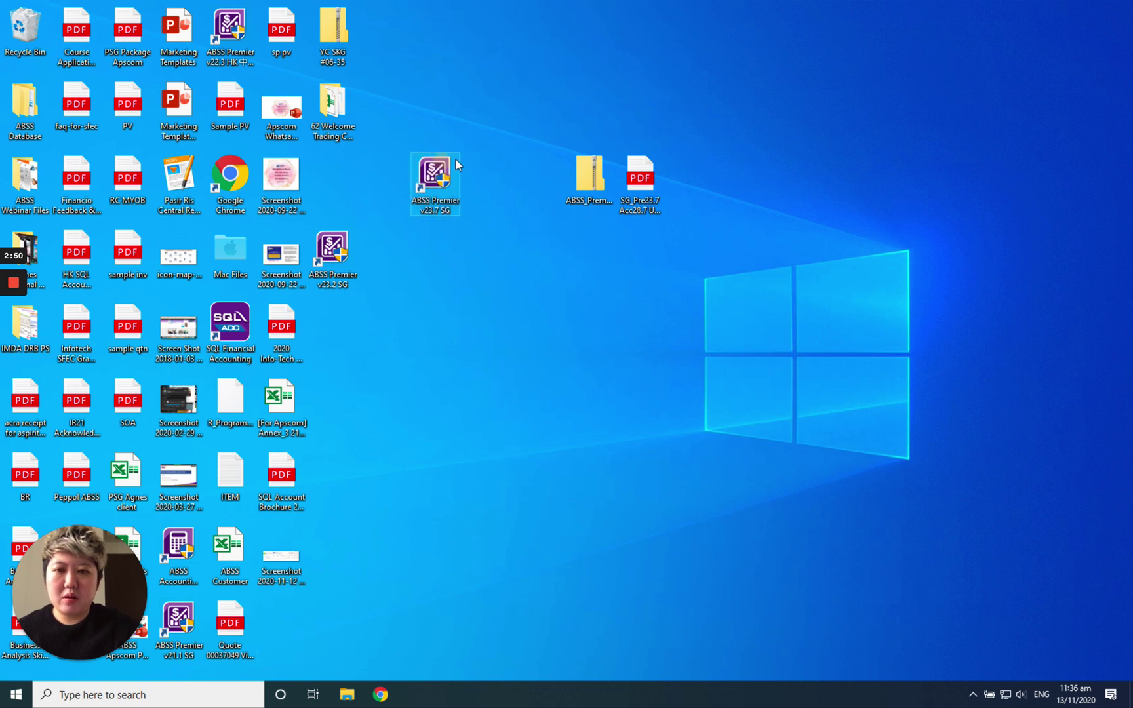
{"action": "left_click_drag", "start_coordinate": [336, 259], "coordinate": [336, 187]}
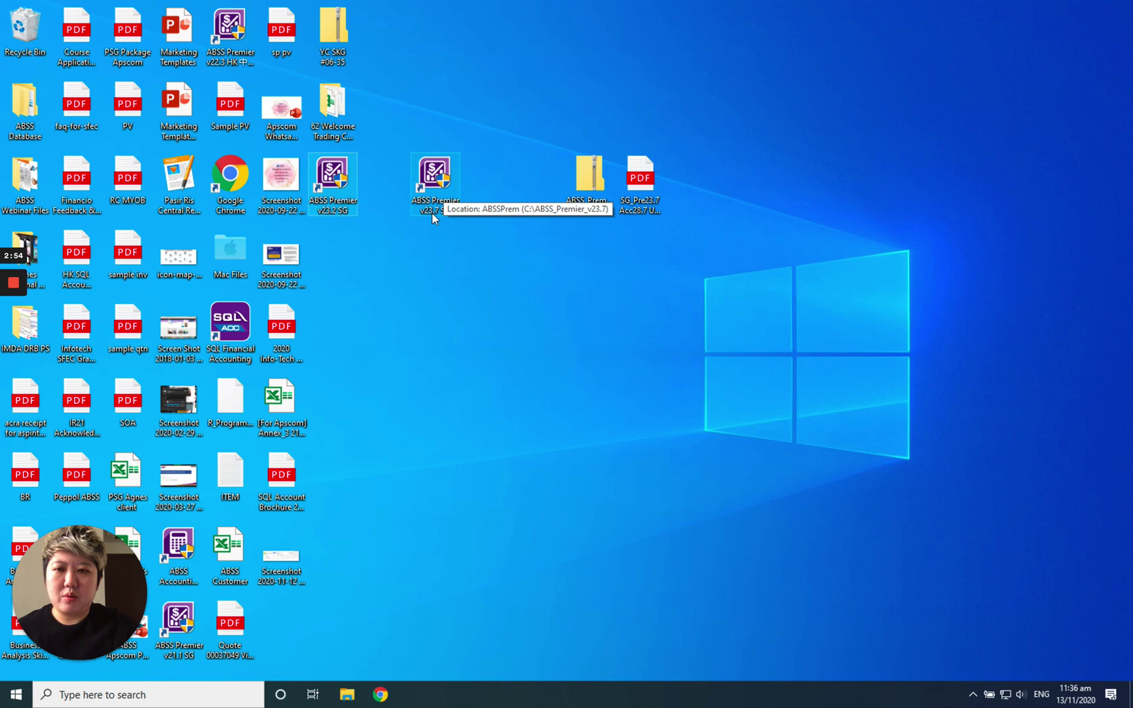
{"action": "left_click_drag", "start_coordinate": [453, 193], "coordinate": [352, 284]}
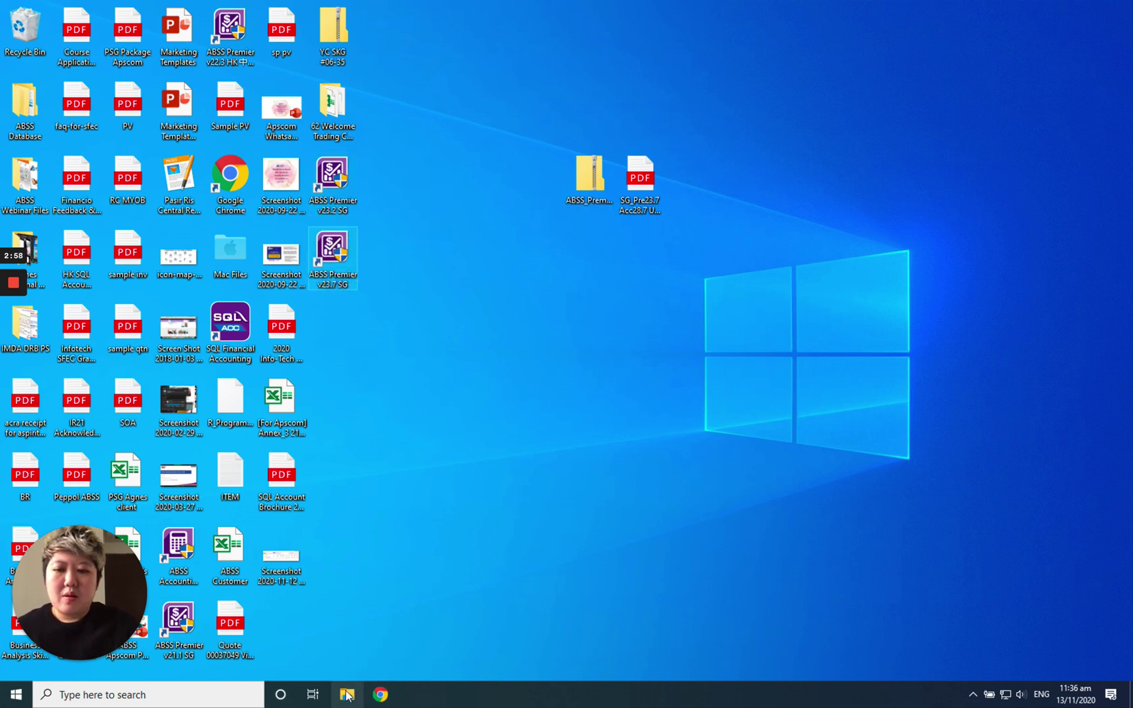
Copy all form files from C:\ABSS_Premier_v23\Forms
{"action": "left_click", "coordinate": [390, 379]}
{"action": "key", "text": "super+e"}
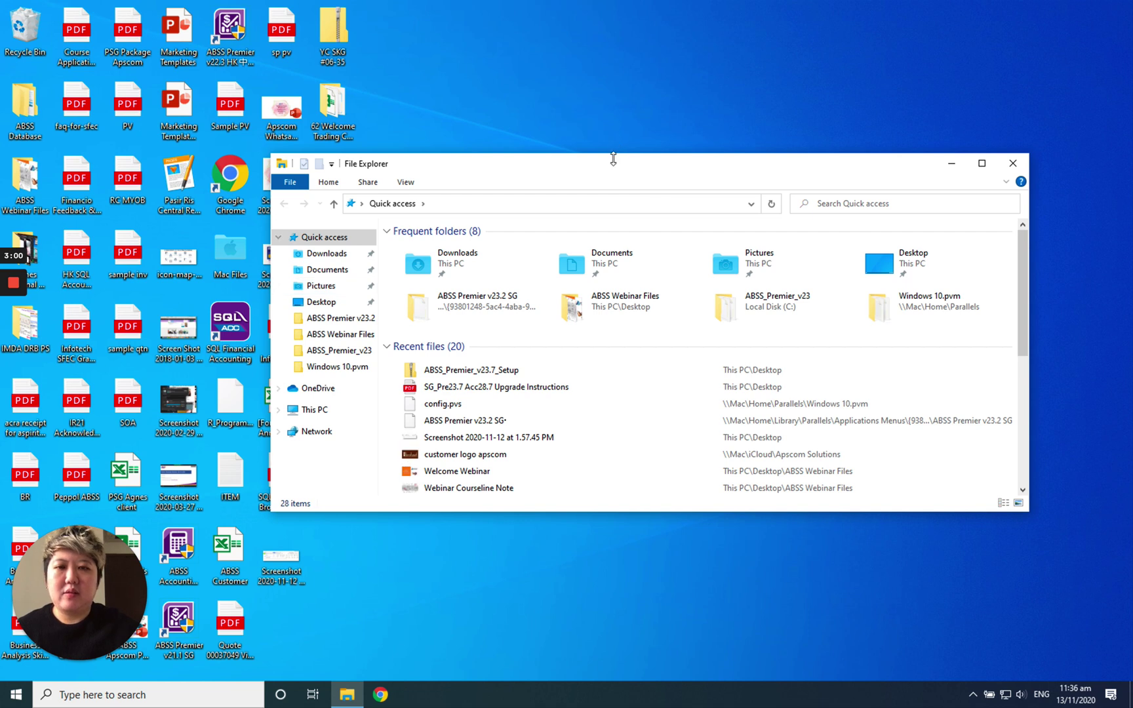
{"action": "left_click", "coordinate": [326, 408]}
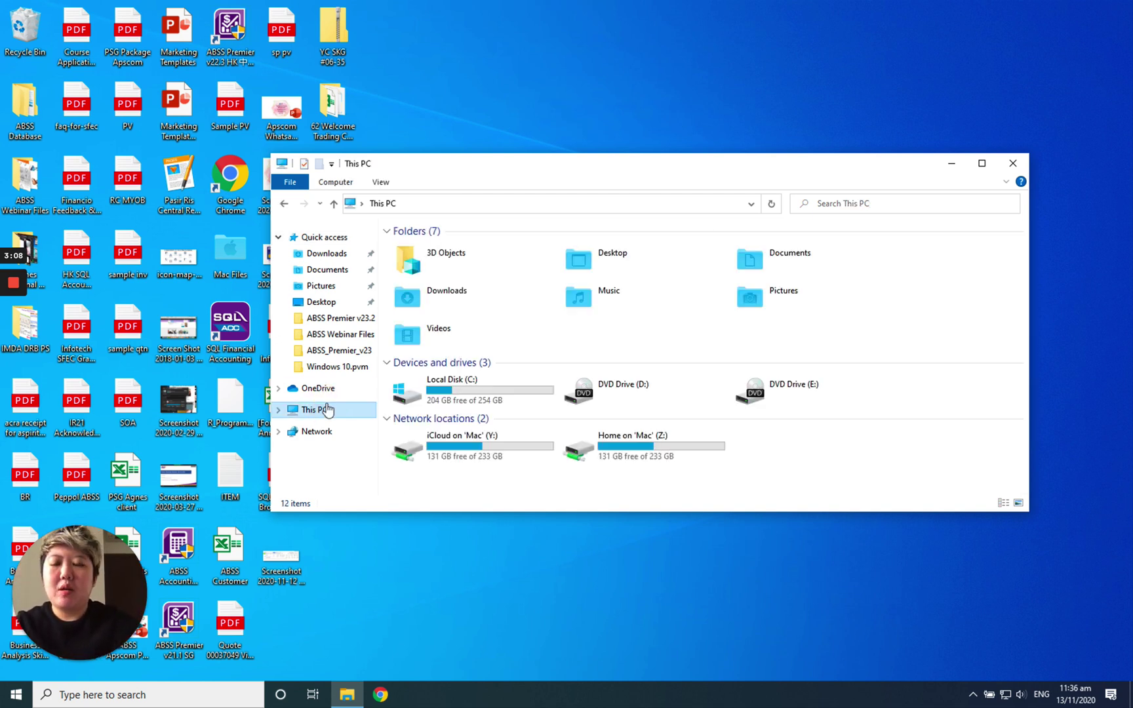
{"action": "double_click", "coordinate": [457, 395]}
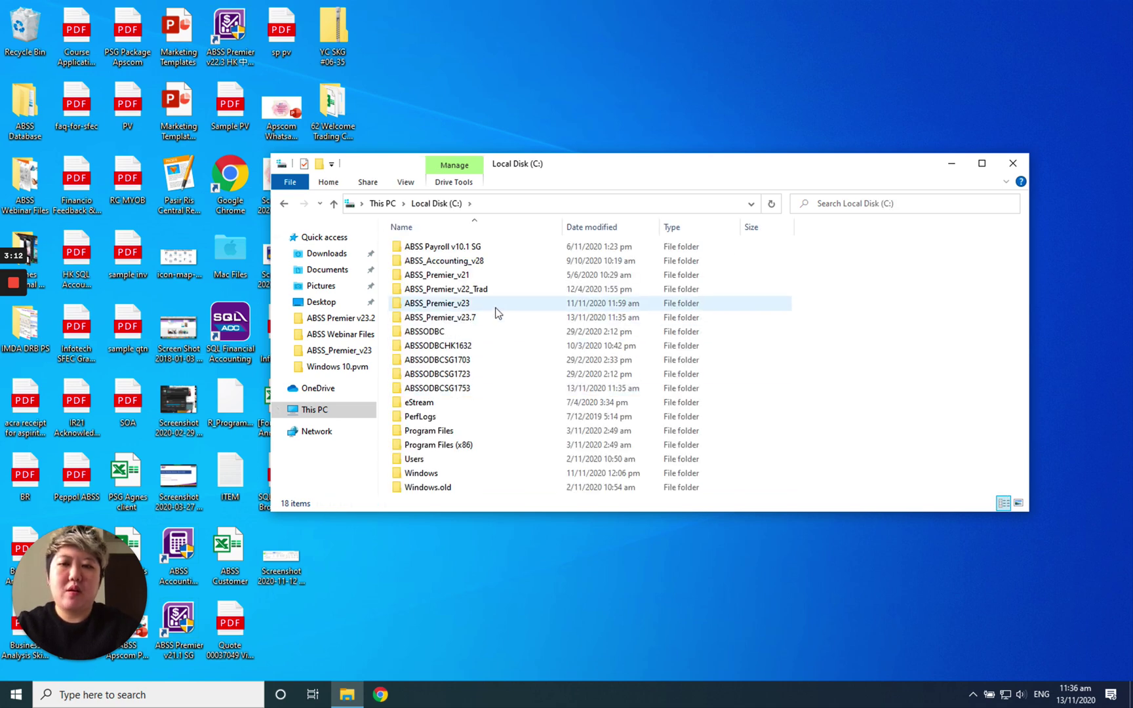
{"action": "double_click", "coordinate": [477, 306]}
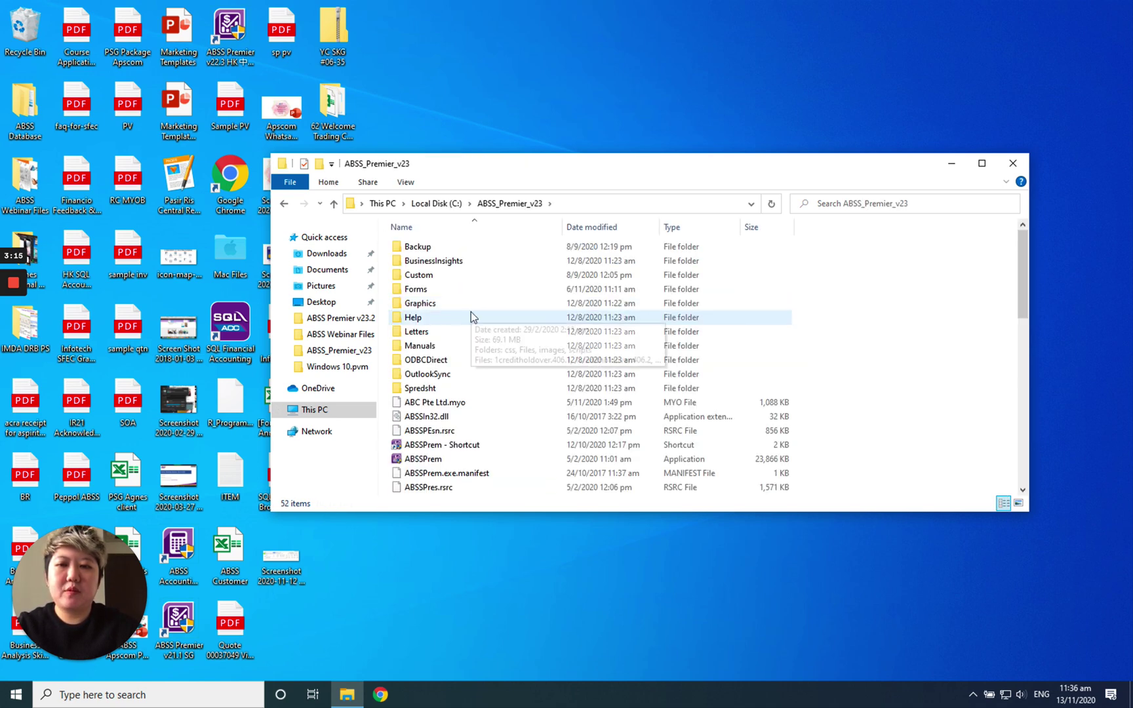
{"action": "double_click", "coordinate": [438, 290]}
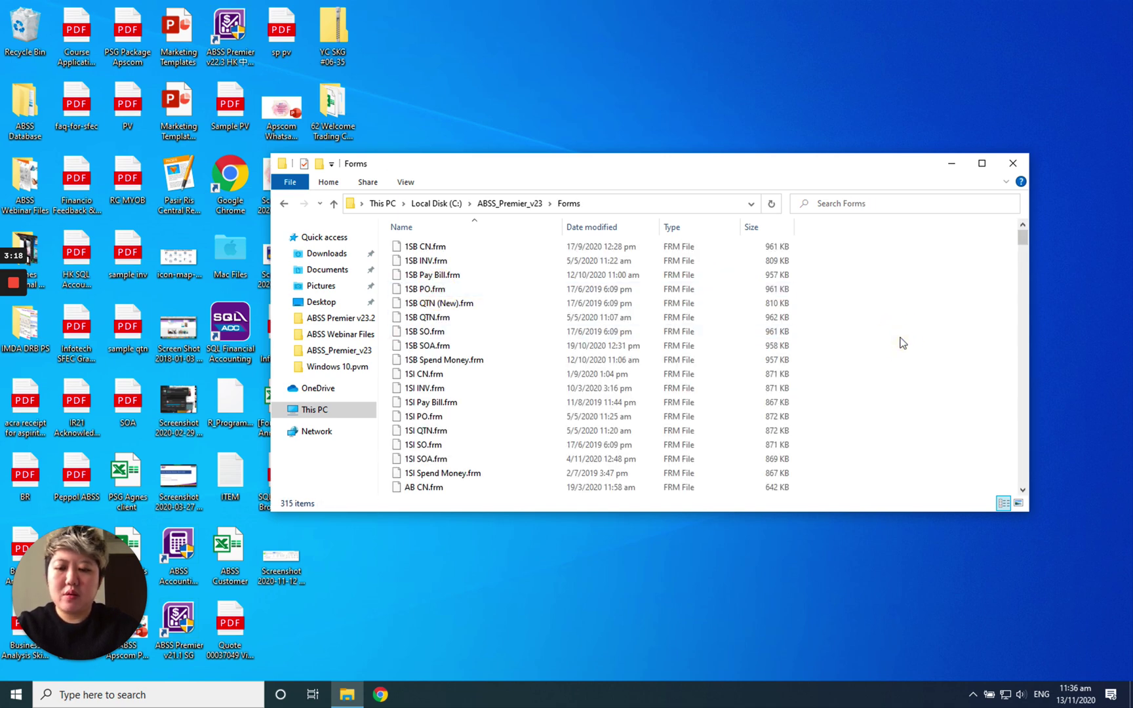
{"action": "key", "text": "ctrl+a"}
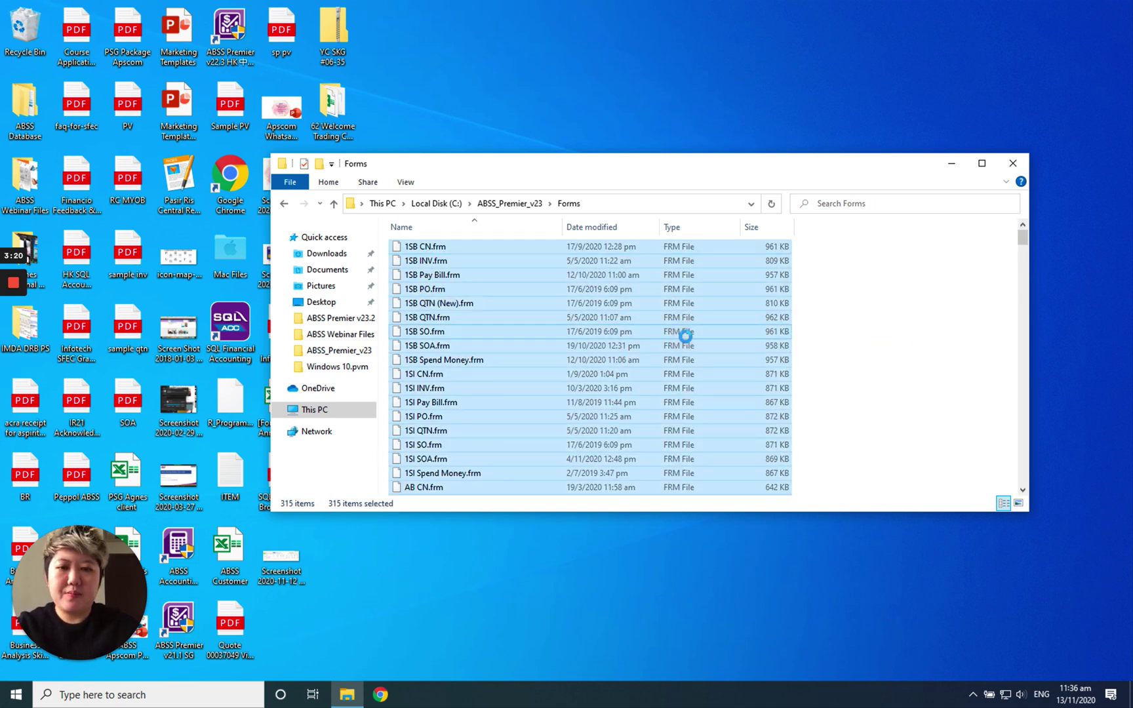
{"action": "right_click", "coordinate": [685, 336]}
{"action": "left_click", "coordinate": [727, 451]}
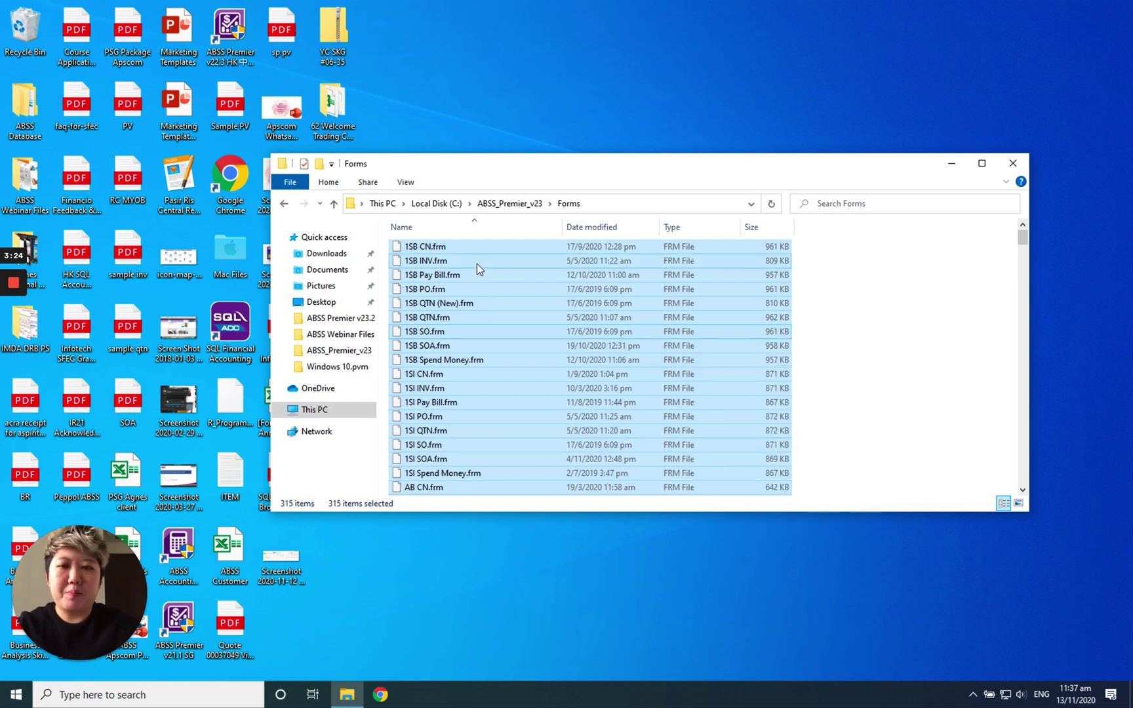
Go to the C:\ABSS_Premier_v23.7\Forms folder
{"action": "left_click", "coordinate": [510, 204]}
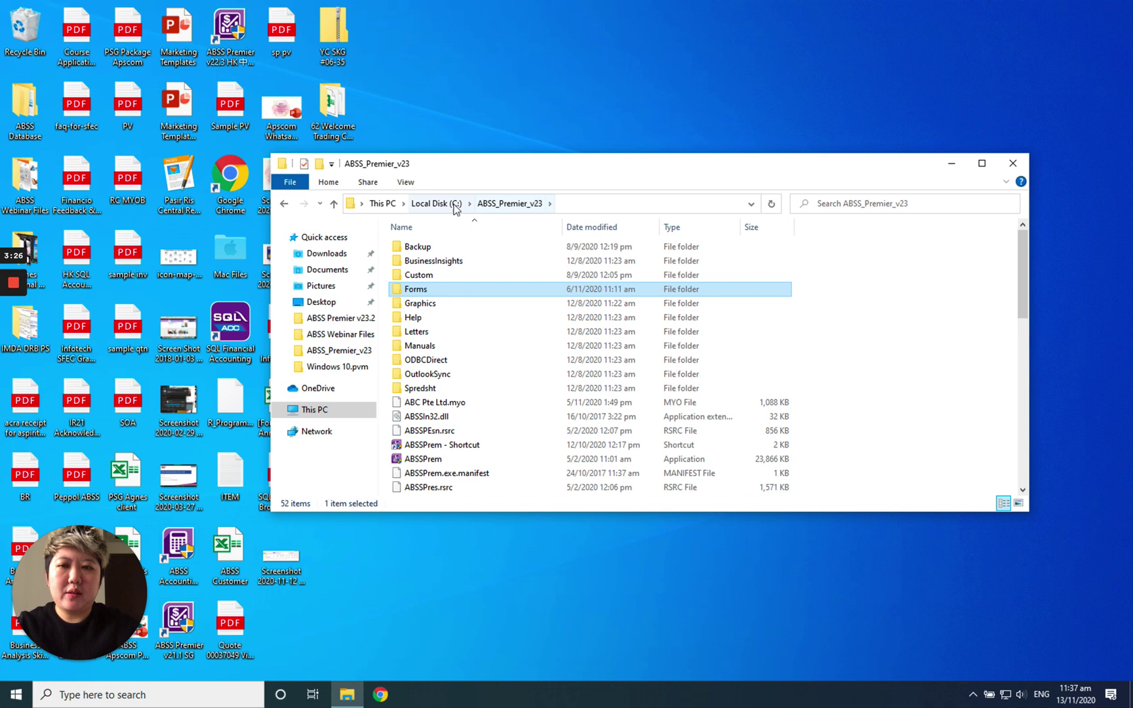
{"action": "left_click", "coordinate": [314, 412]}
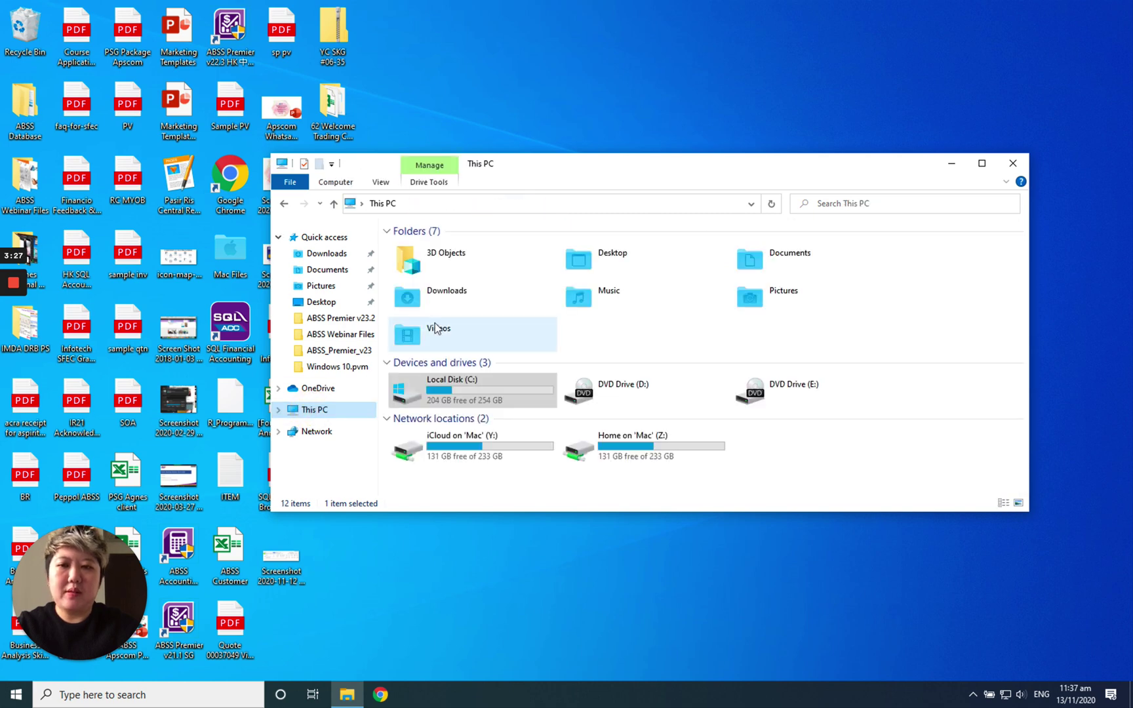
{"action": "double_click", "coordinate": [456, 380]}
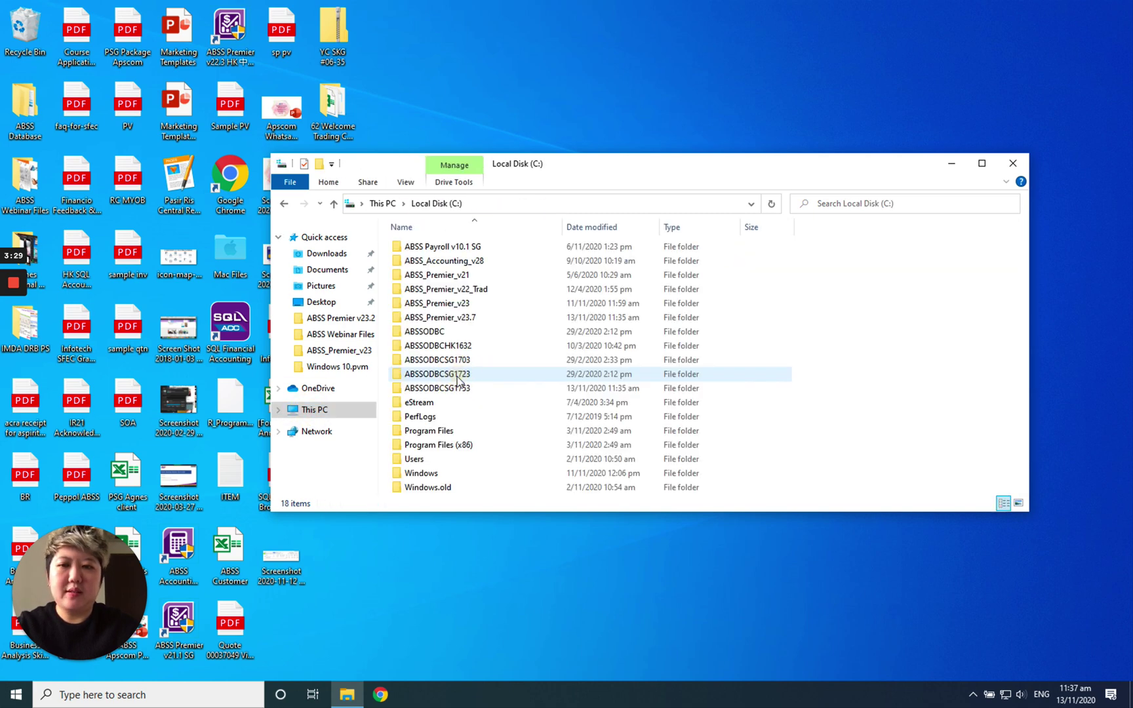
{"action": "double_click", "coordinate": [467, 320]}
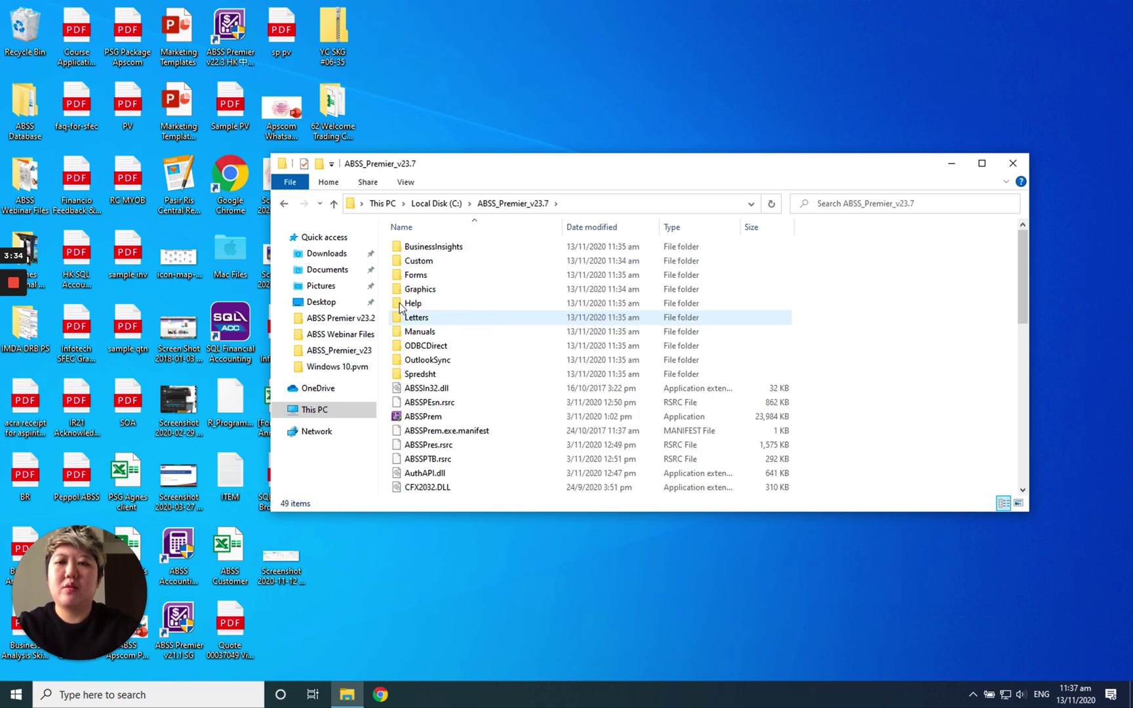
{"action": "double_click", "coordinate": [424, 281]}
{"action": "scroll", "coordinate": [888, 351], "scroll_direction": "down", "scroll_amount": 7}
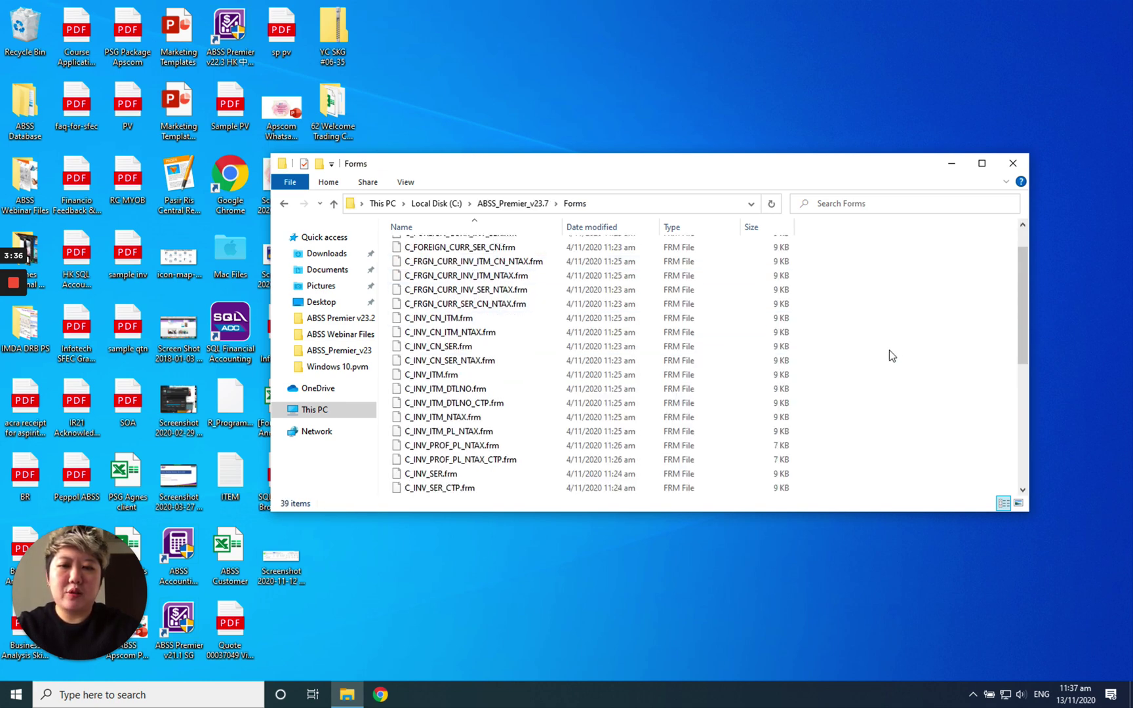
Paste the old forms into v23.7 Forms, skipping same-named files, and close Explorer
{"action": "right_click", "coordinate": [926, 324]}
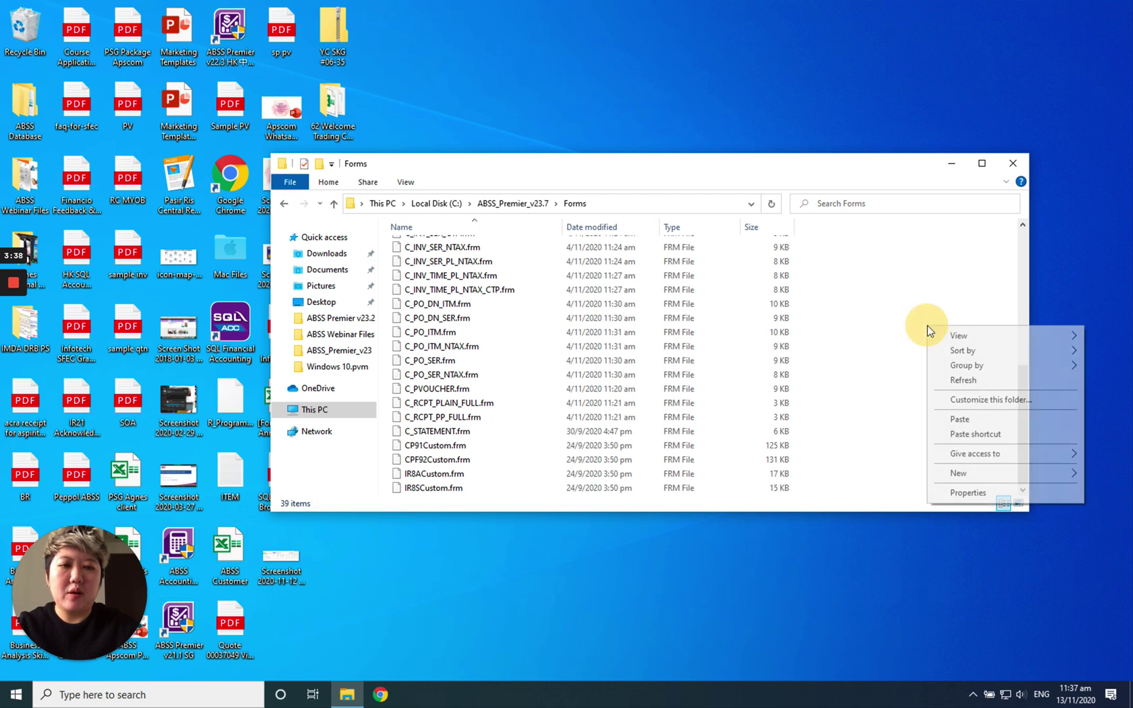
{"action": "left_click", "coordinate": [968, 417]}
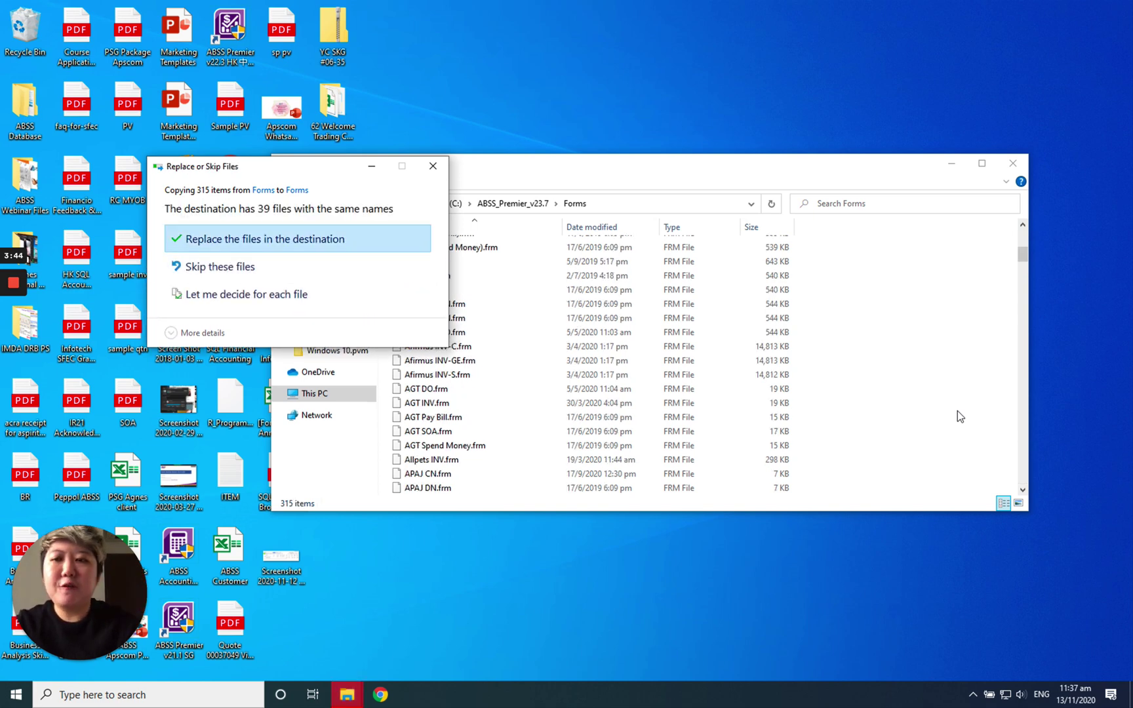
{"action": "left_click", "coordinate": [260, 267]}
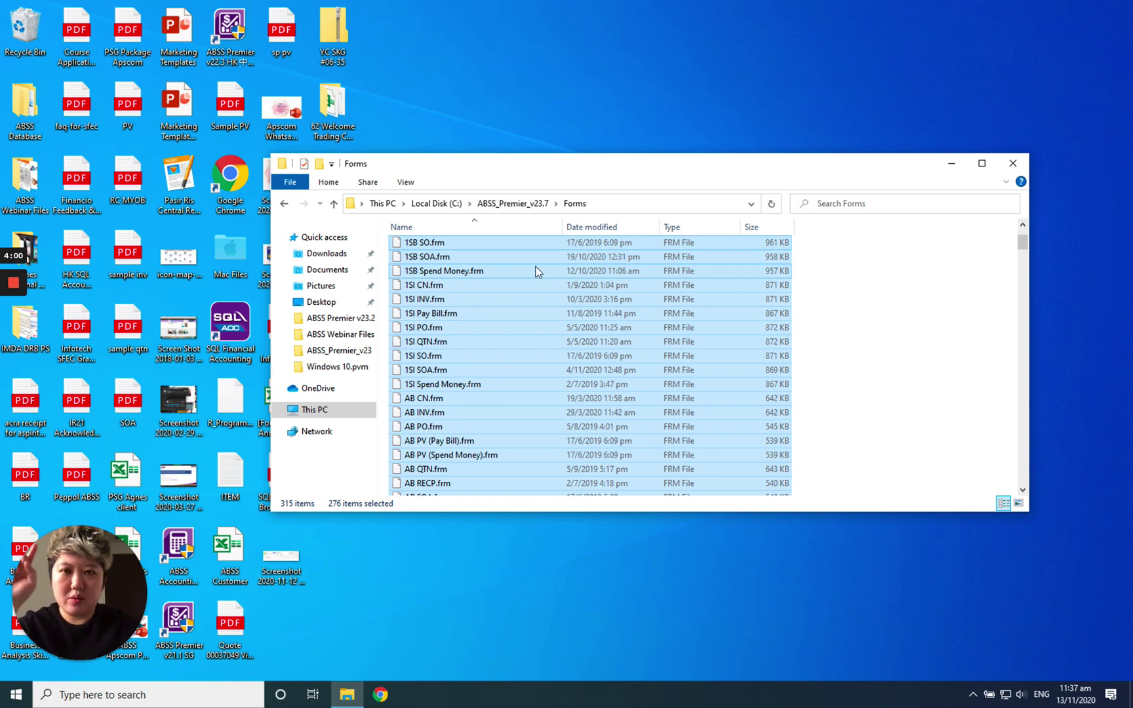
{"action": "left_click", "coordinate": [1010, 164]}
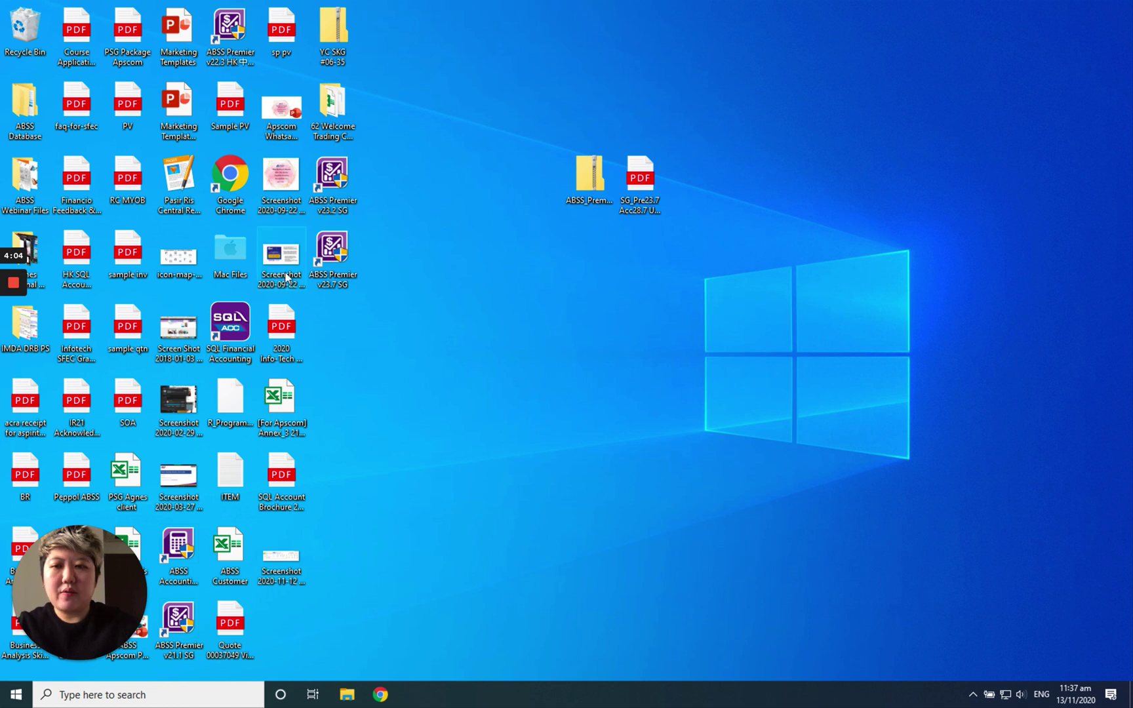
Launch ABSS Premier v23.7 SG and open C:\ABSS_Premier_v23\Clearwtr.MYO
{"action": "double_click", "coordinate": [342, 266]}
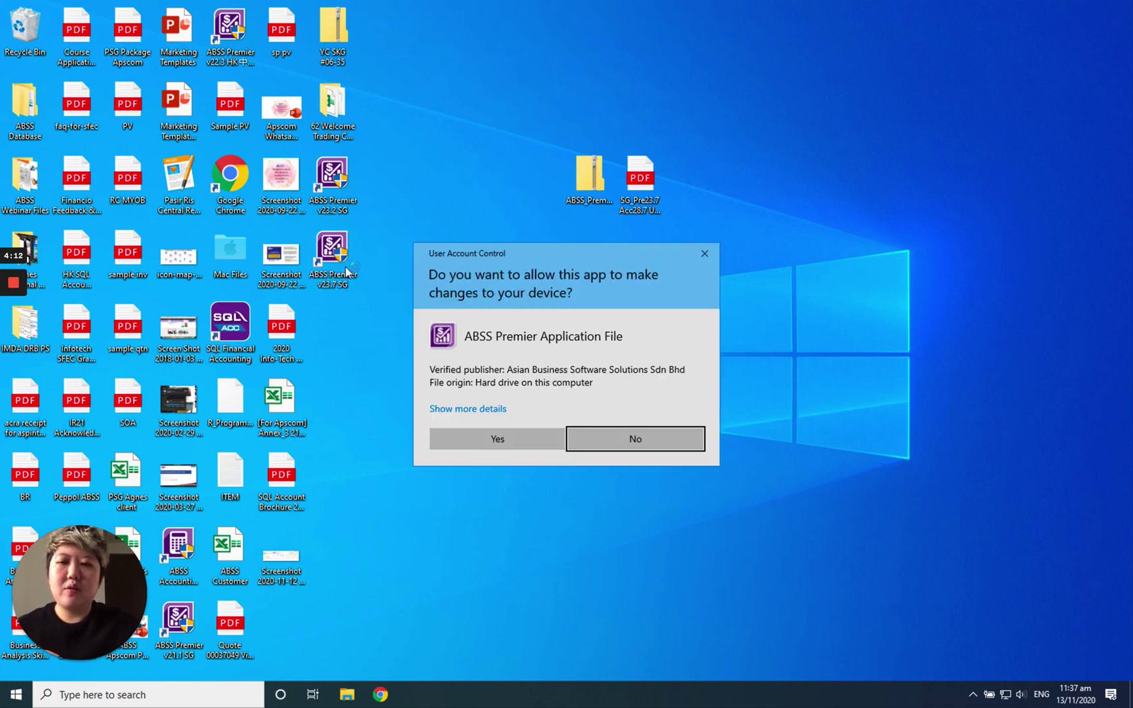
{"action": "left_click", "coordinate": [515, 445]}
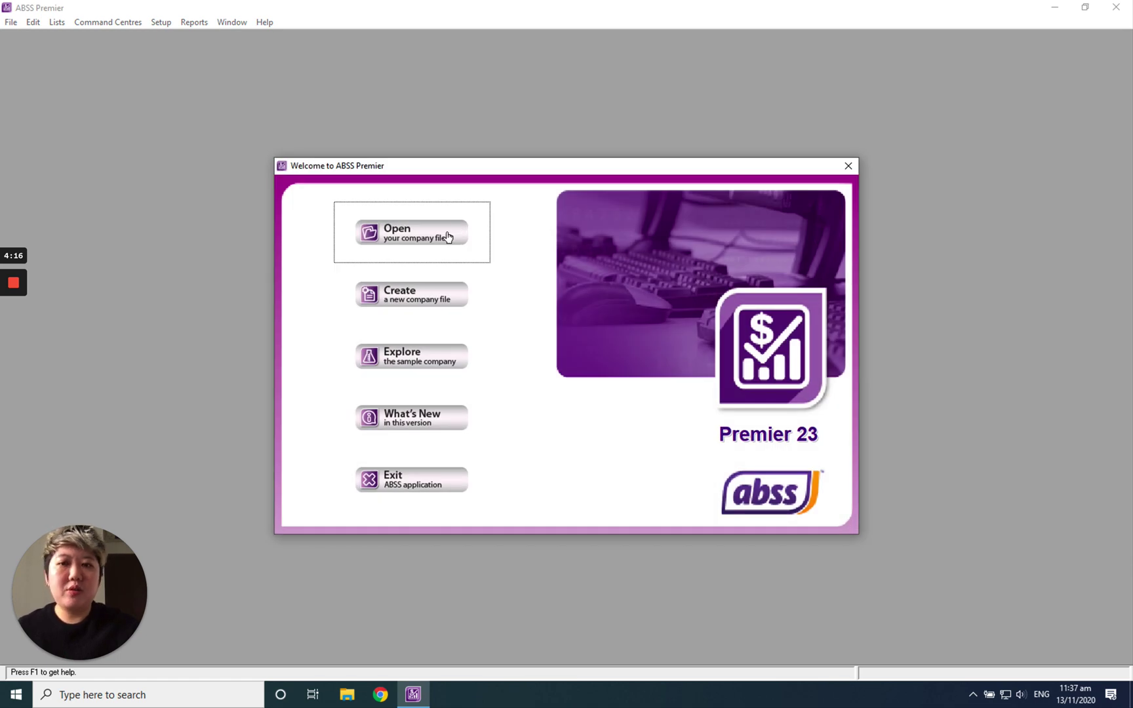
{"action": "left_click", "coordinate": [450, 236]}
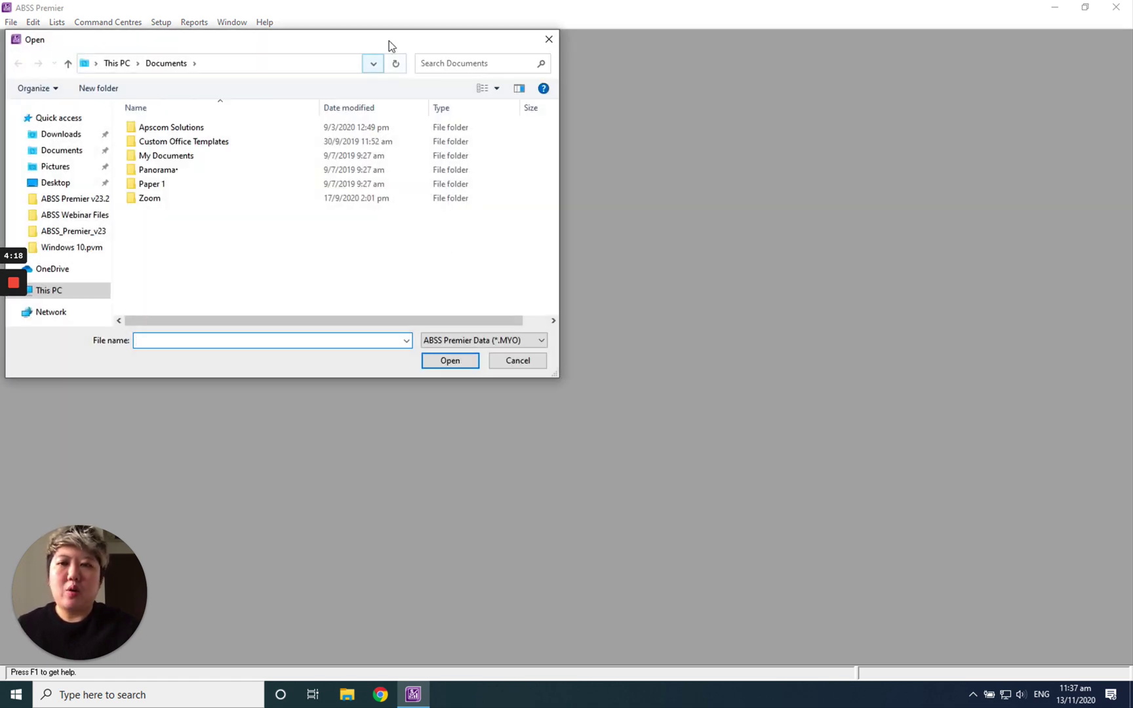
{"action": "left_click_drag", "start_coordinate": [389, 41], "coordinate": [729, 93]}
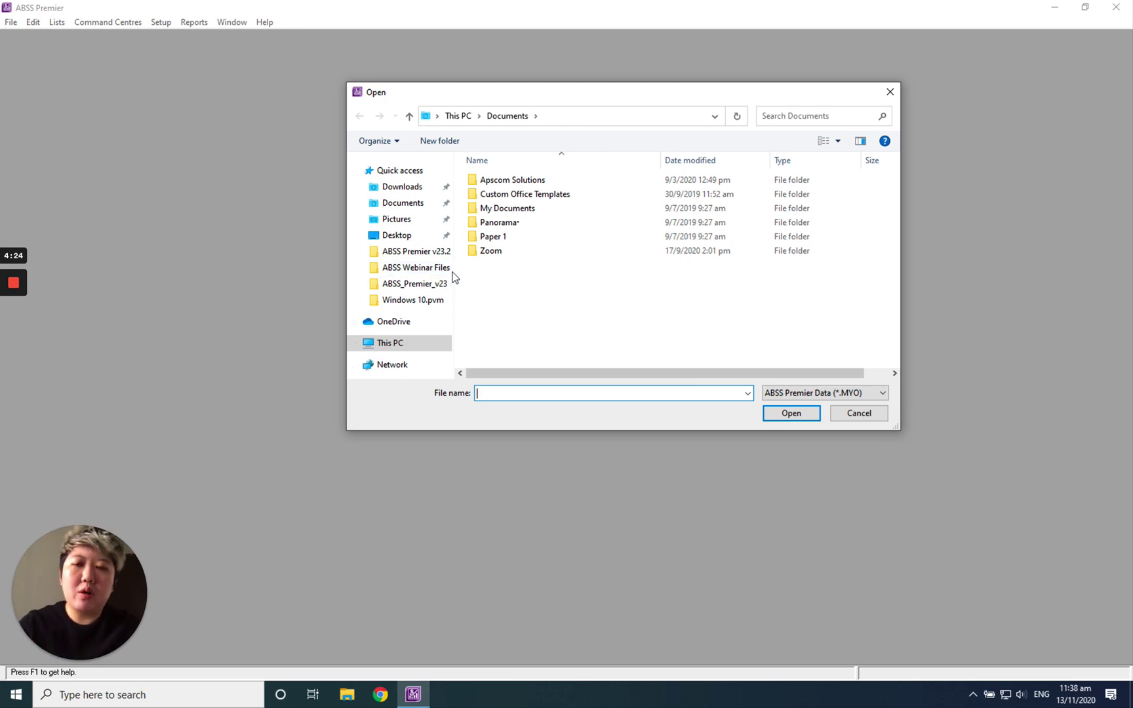
{"action": "left_click", "coordinate": [392, 344]}
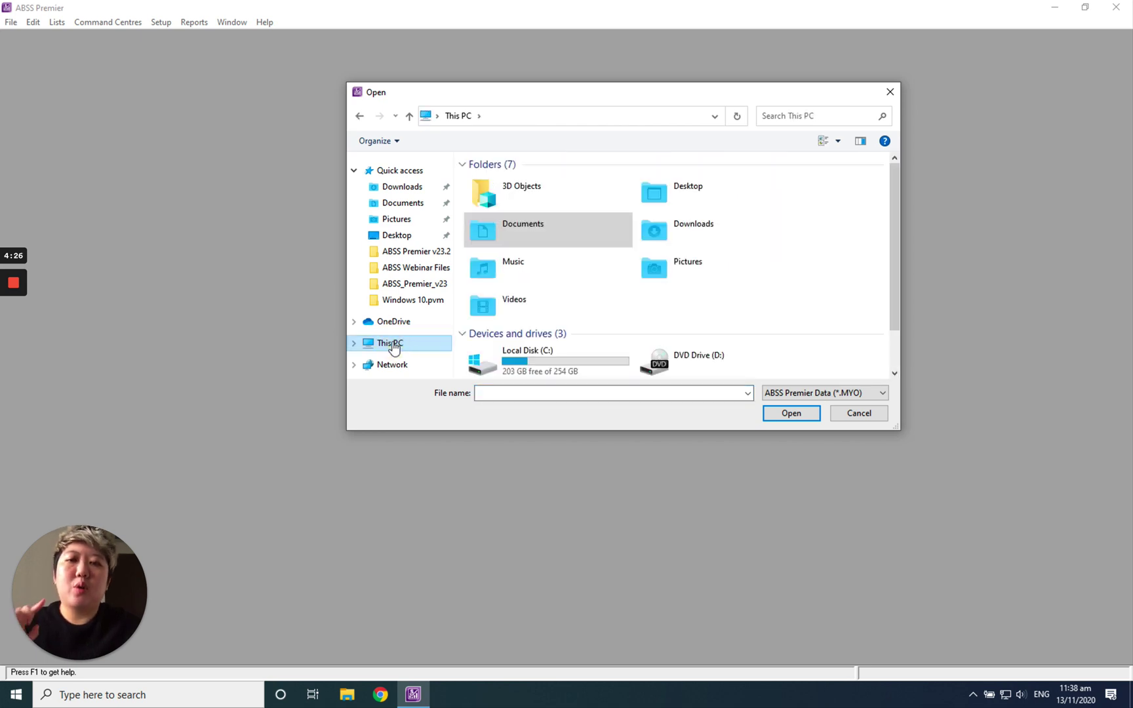
{"action": "double_click", "coordinate": [557, 357]}
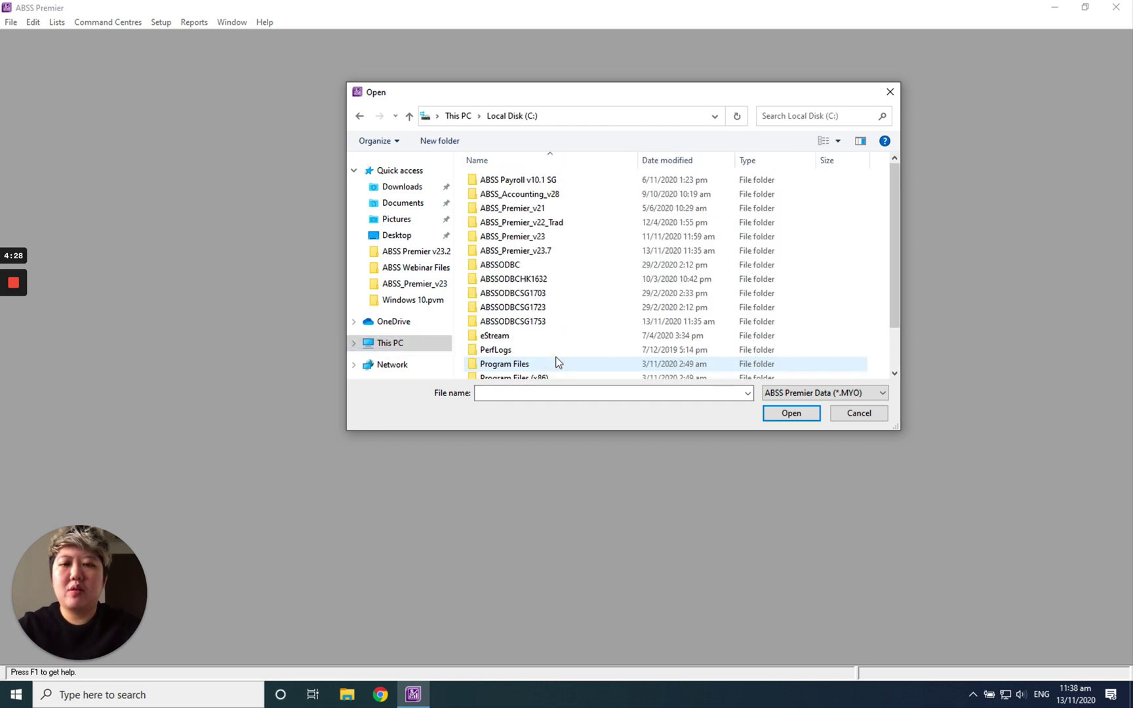
{"action": "double_click", "coordinate": [550, 237]}
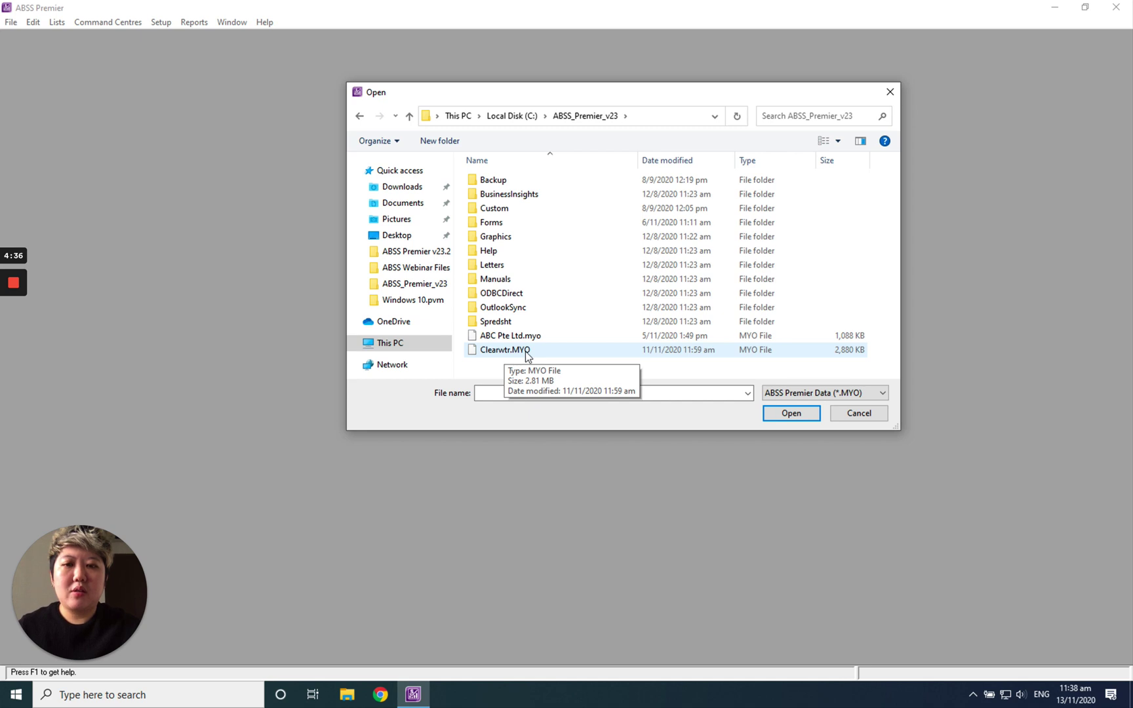
{"action": "double_click", "coordinate": [505, 350]}
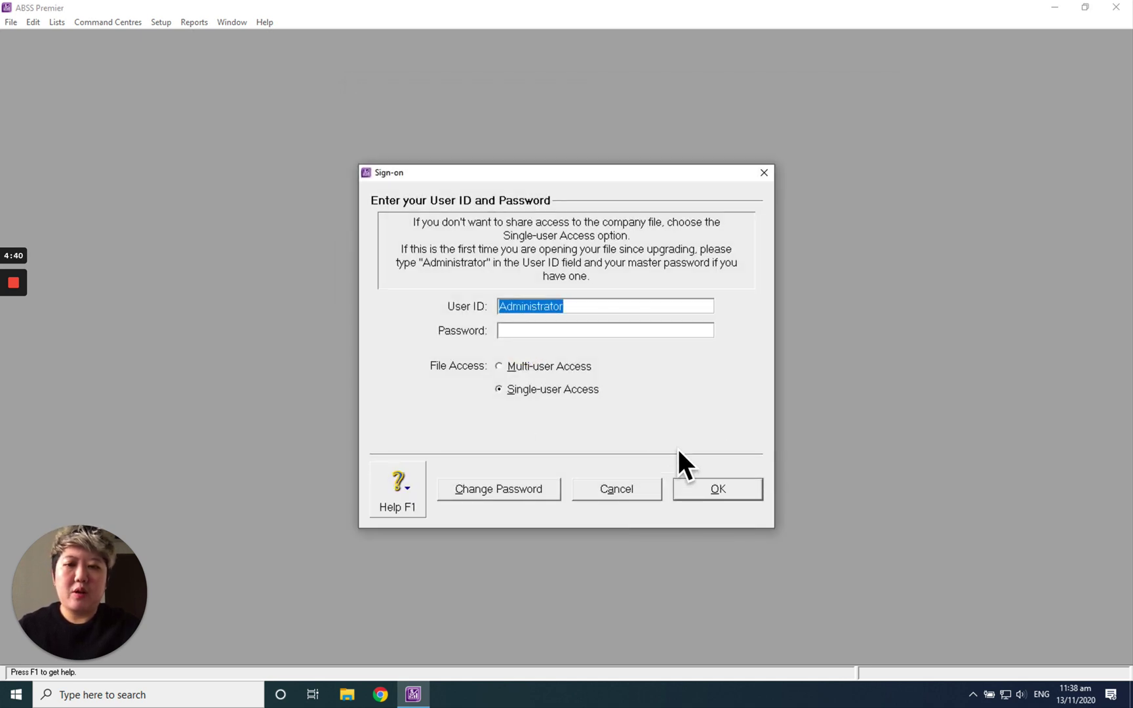
Sign on as Administrator, agree to upgrade now, and allow replacing the existing upgraded file
{"action": "left_click", "coordinate": [750, 496]}
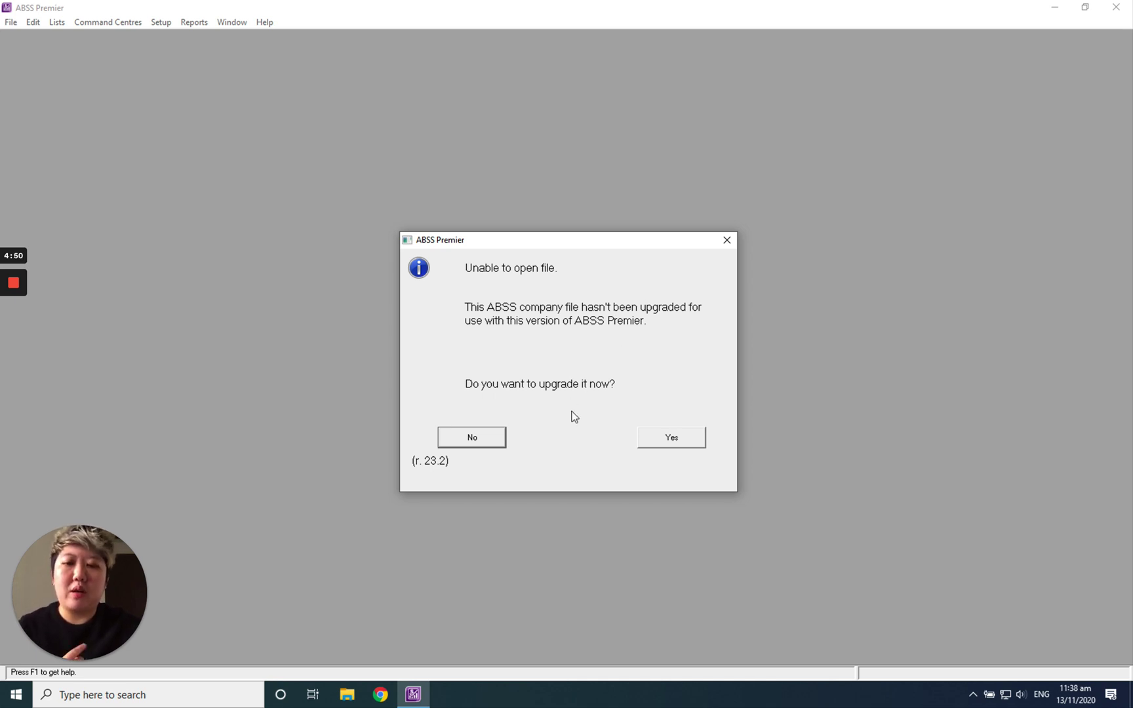
{"action": "left_click", "coordinate": [655, 445]}
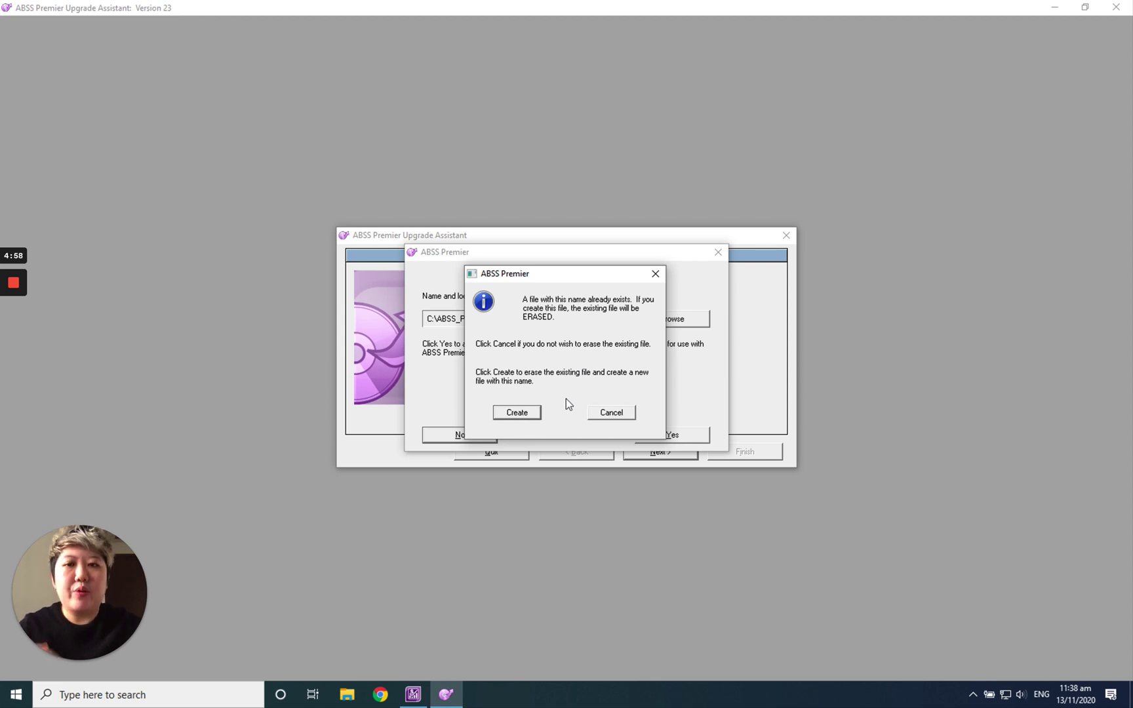
{"action": "left_click", "coordinate": [518, 413]}
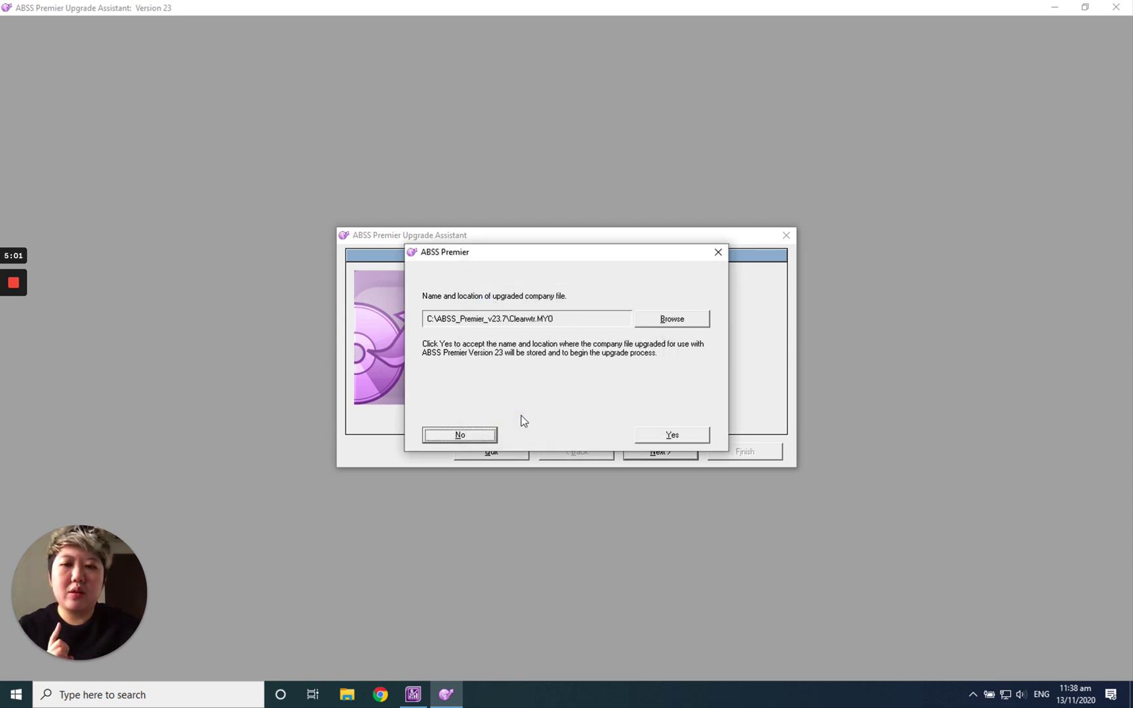
Rename the upgraded file to 'V23.7 Clearwtr' in C:\ABSS_Premier_v23.7 via Browse
{"action": "left_click", "coordinate": [689, 324]}
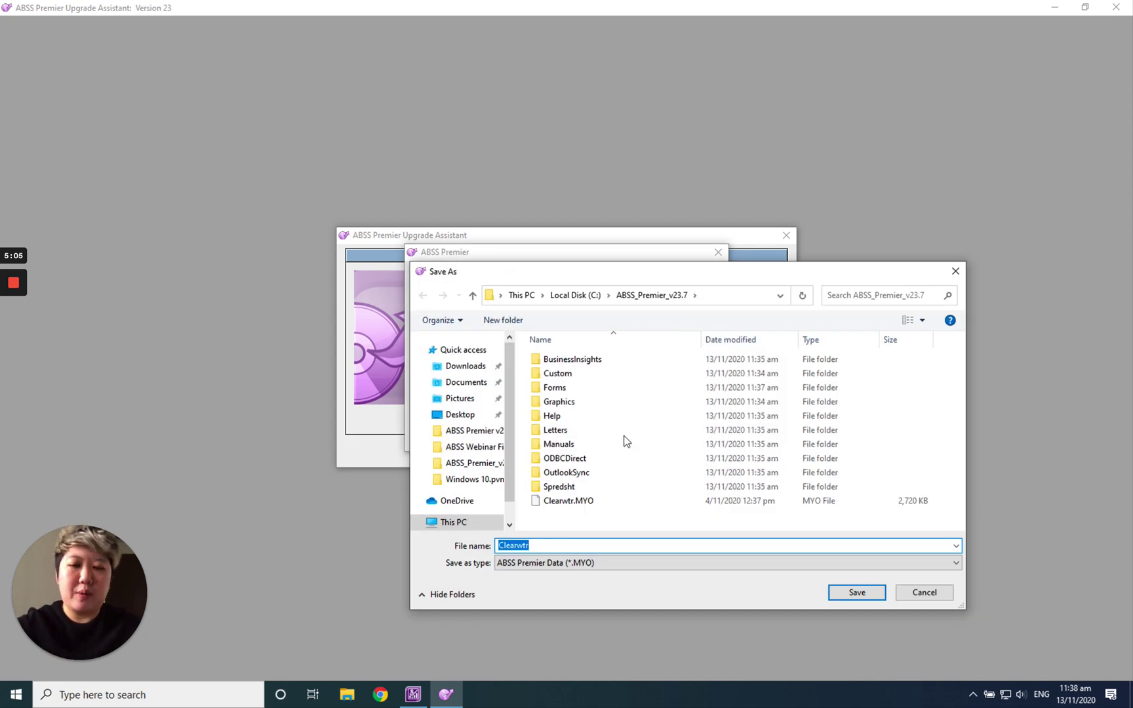
{"action": "left_click", "coordinate": [500, 544]}
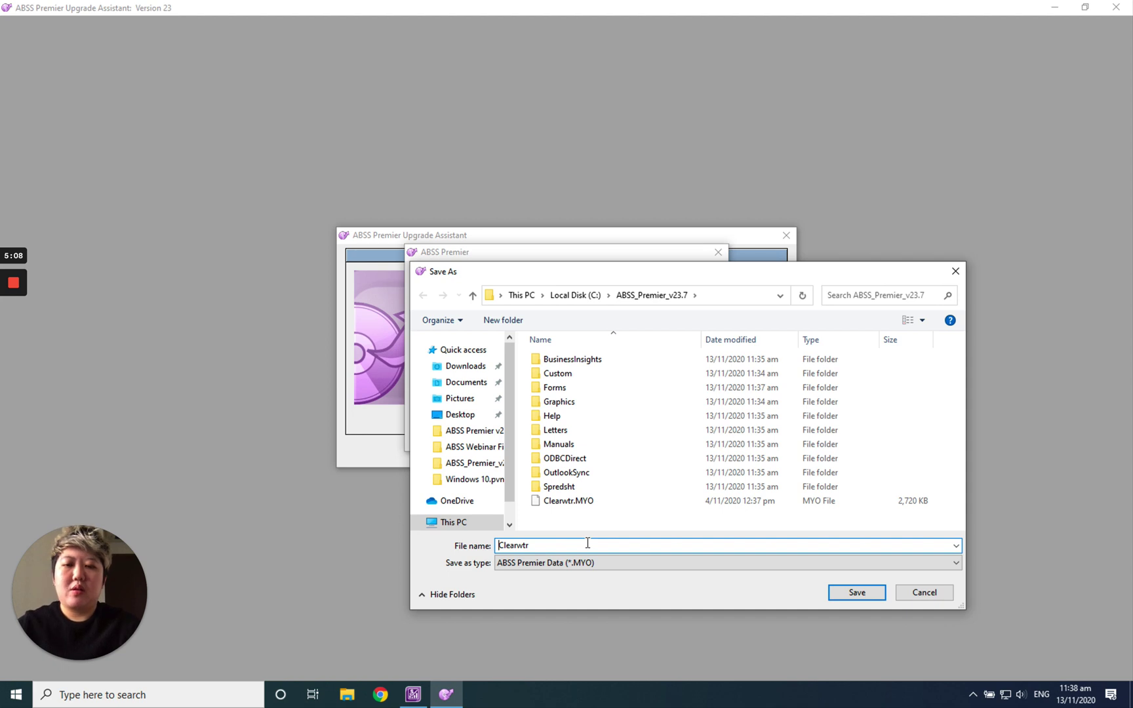
{"action": "type", "text": "v23"}
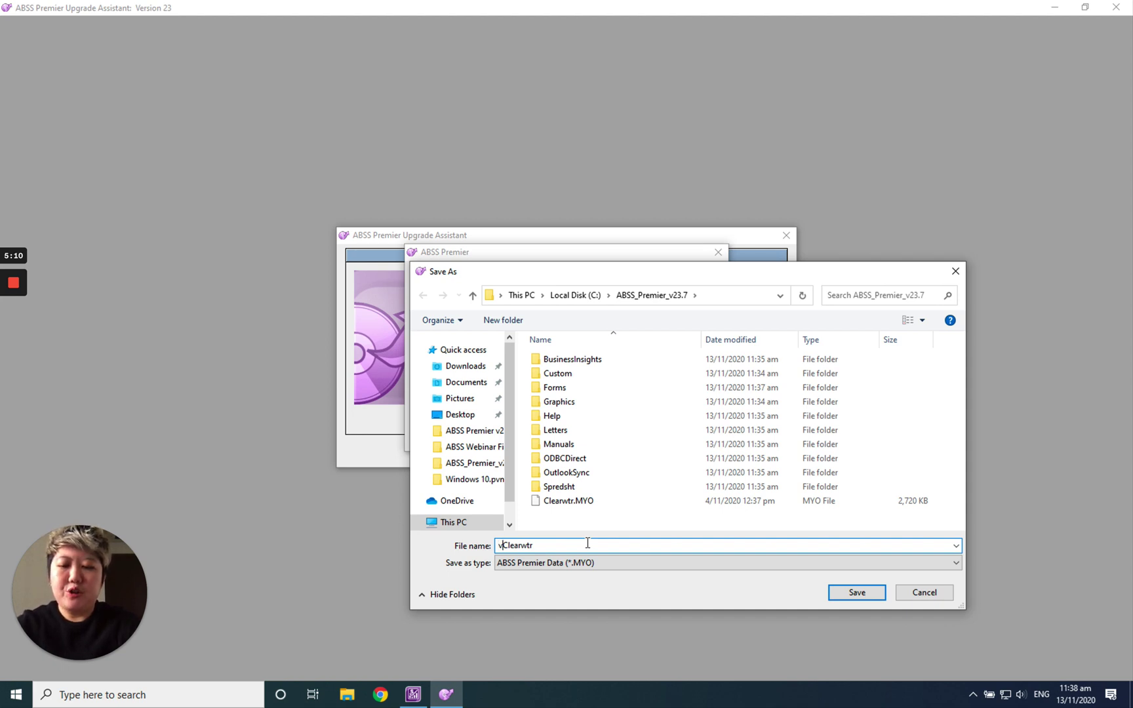
{"action": "type", "text": ".7"}
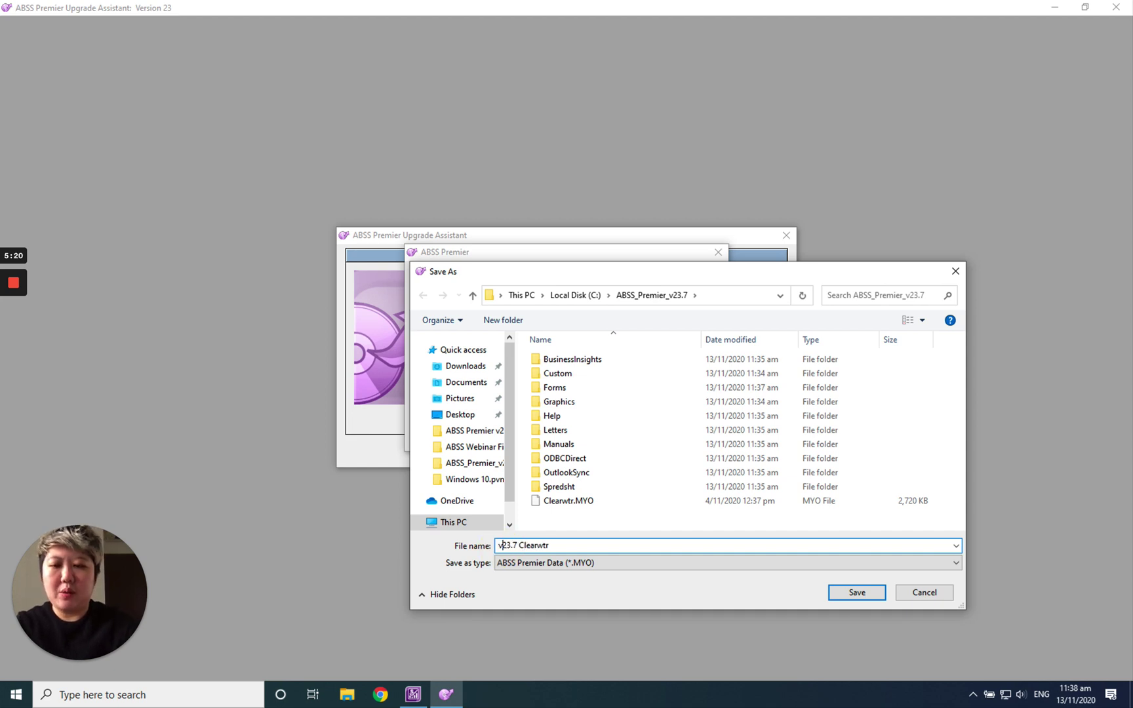
{"action": "left_click", "coordinate": [500, 545]}
{"action": "key", "text": "BackSpace"}
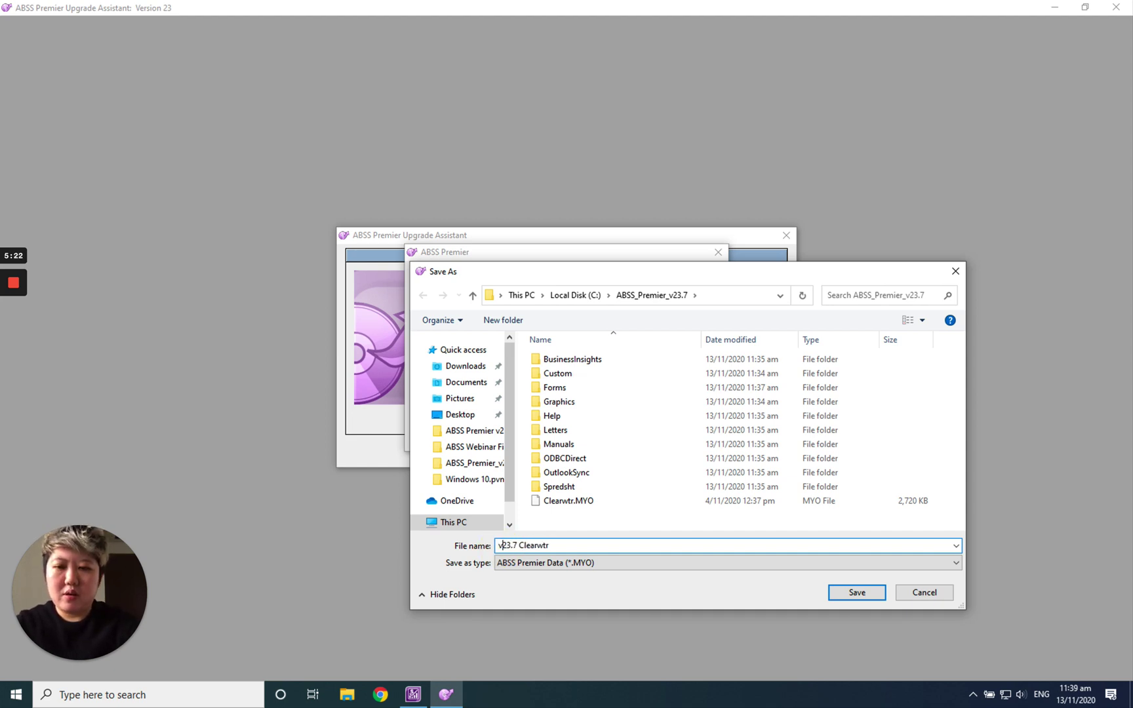
{"action": "type", "text": "v"}
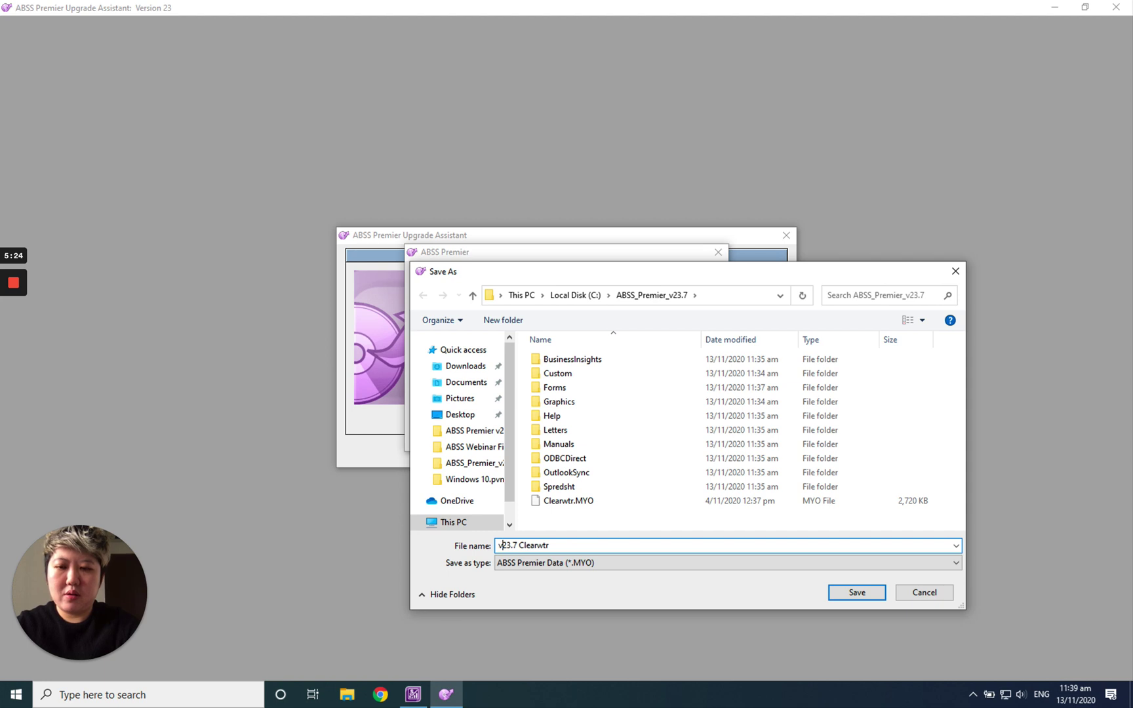
{"action": "key", "text": "BackSpace"}
{"action": "type", "text": "V"}
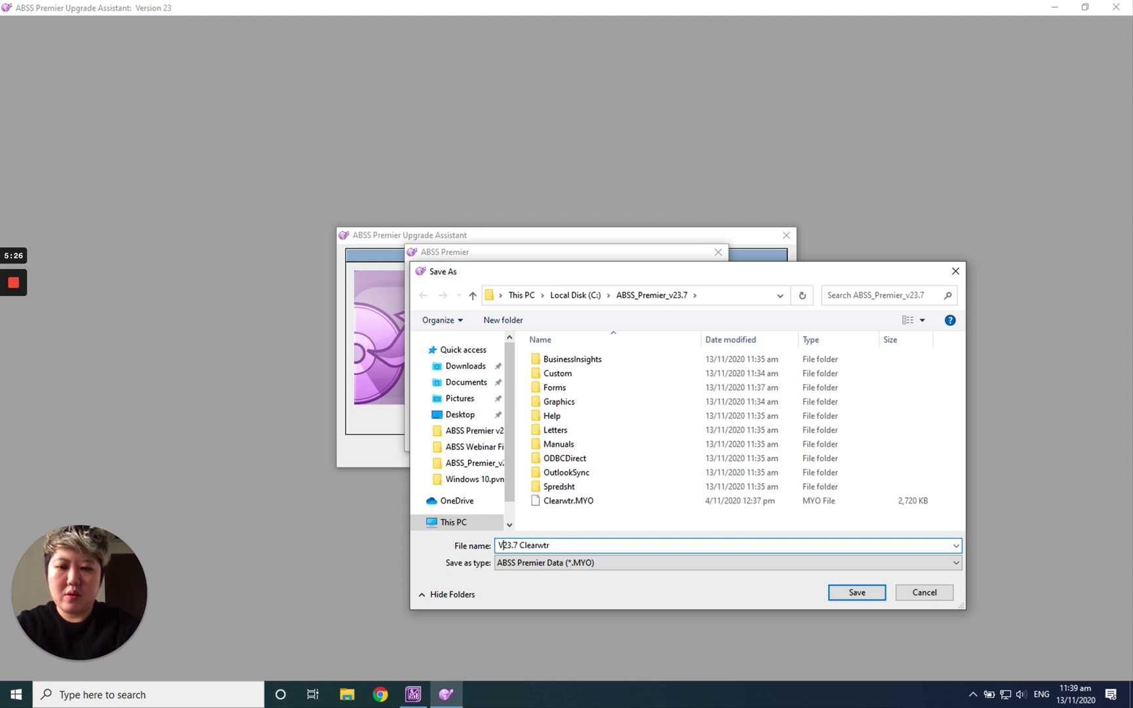
{"action": "left_click", "coordinate": [852, 592]}
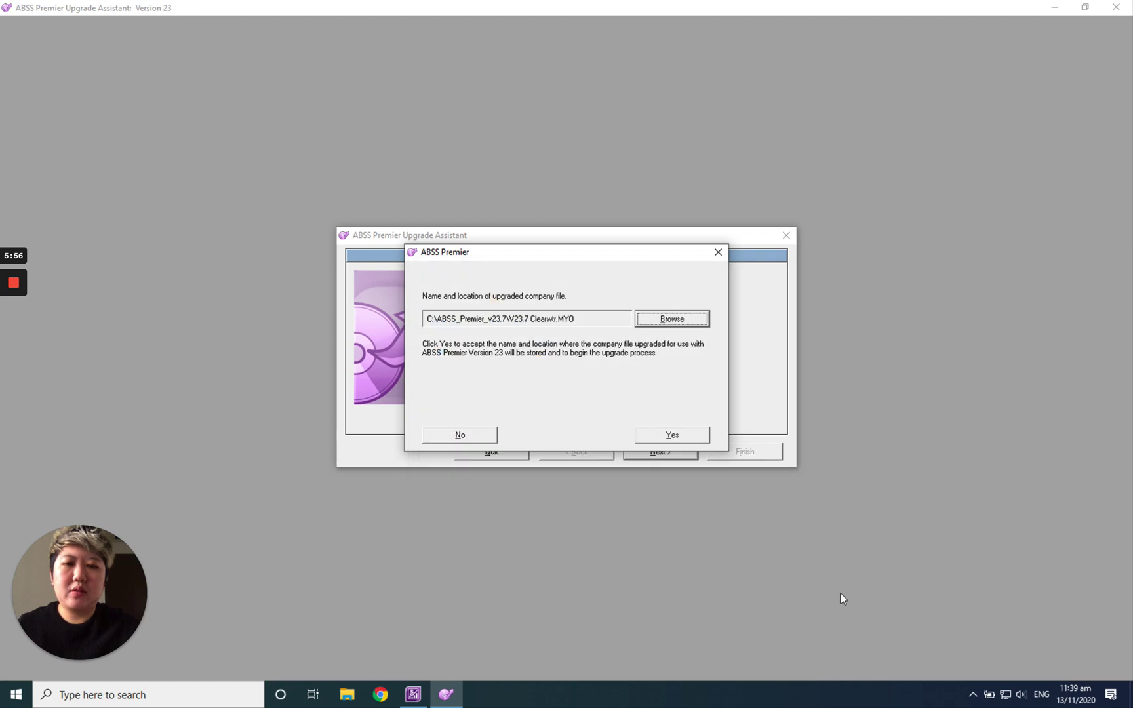
Start the upgrade and acknowledge the Congratulations message to open Clearwater Pte Ltd
{"action": "left_click", "coordinate": [679, 437]}
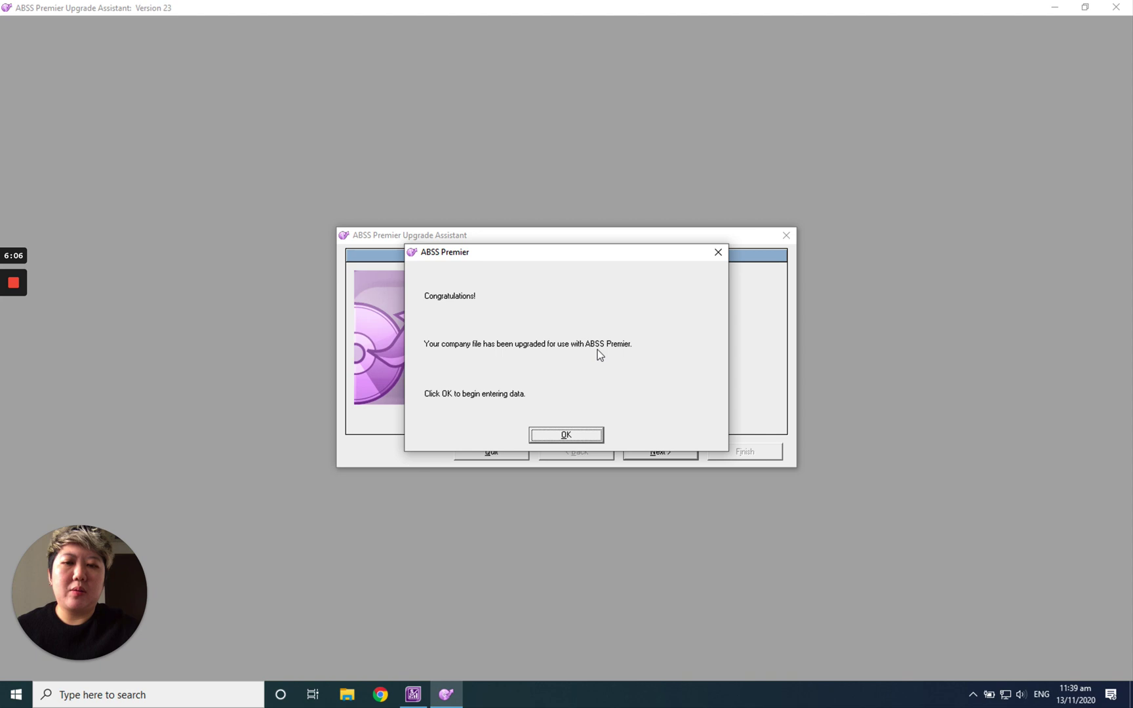
{"action": "left_click", "coordinate": [566, 433]}
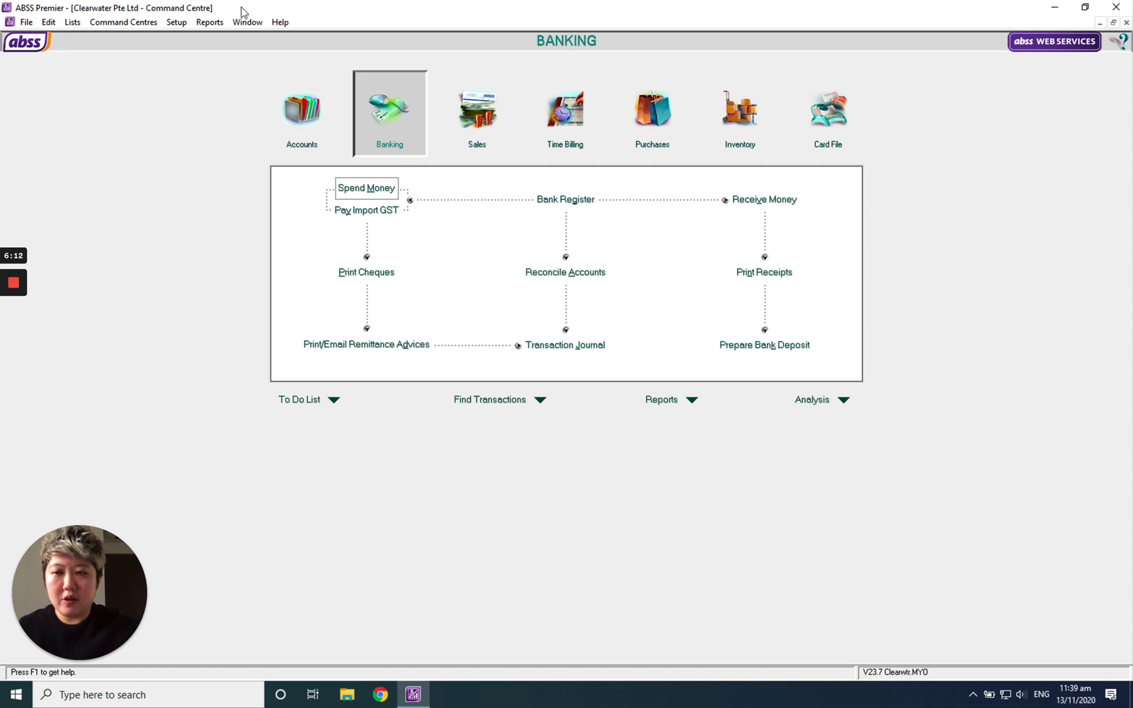
Upgrade the older KCS INV item invoice form to the current ABSS Premier version and accept its layout
{"action": "left_click", "coordinate": [189, 23]}
{"action": "mouse_move", "coordinate": [213, 109]}
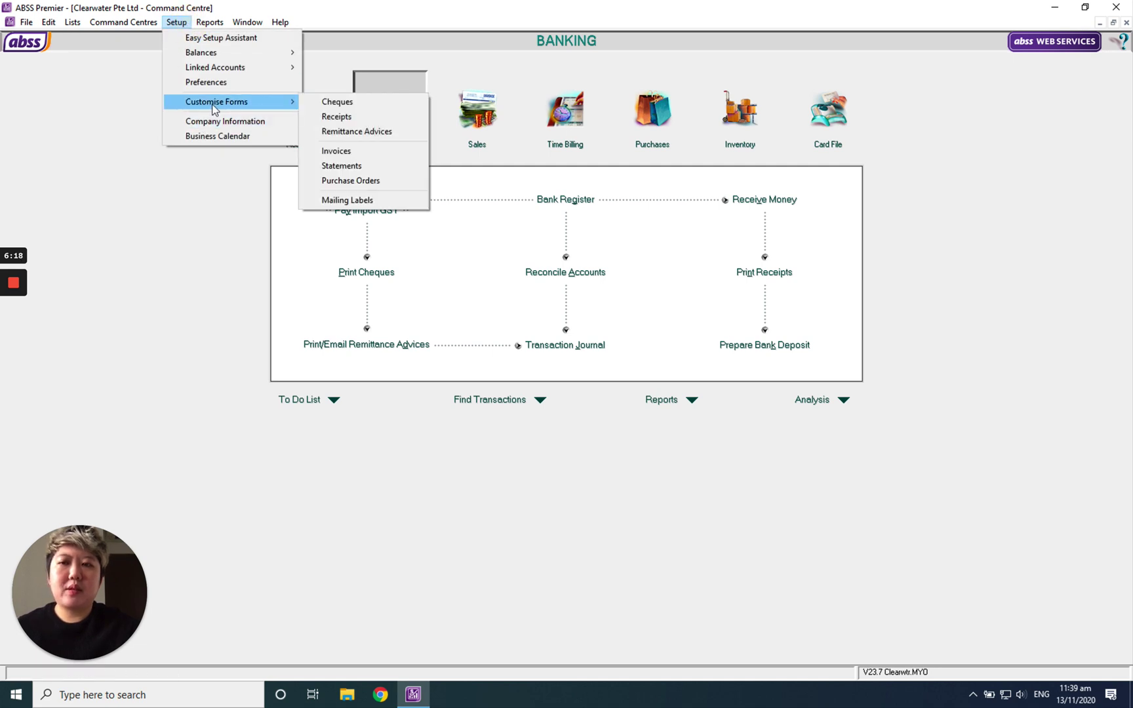
{"action": "left_click", "coordinate": [368, 155]}
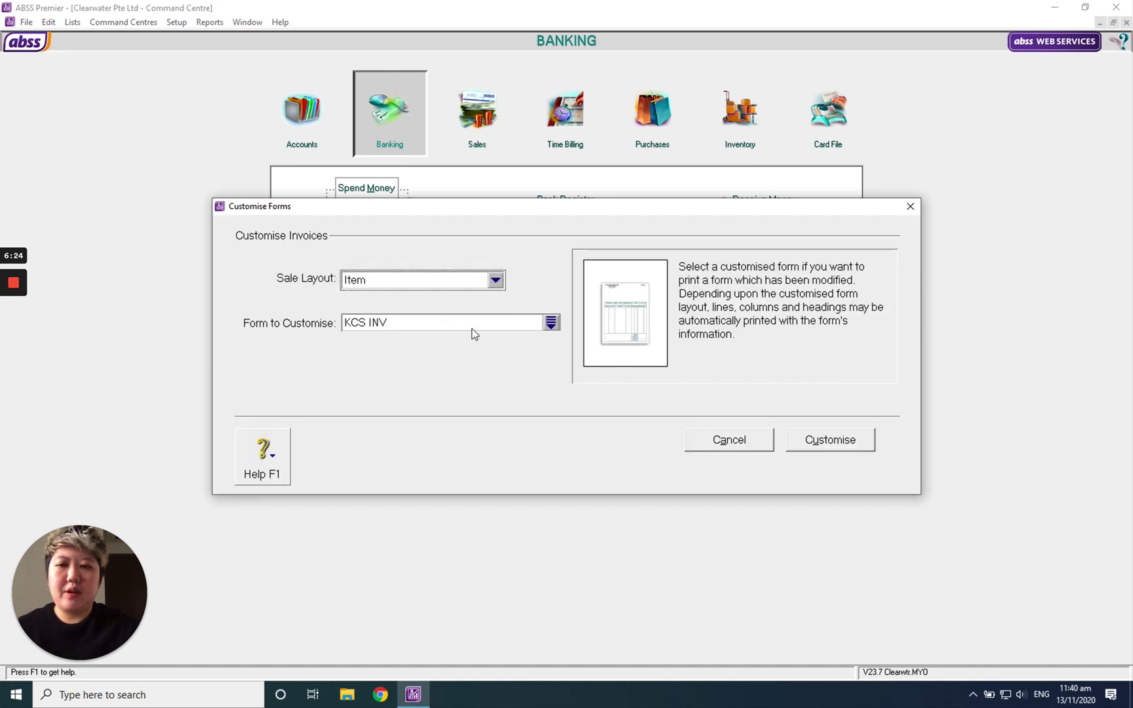
{"action": "left_click", "coordinate": [865, 439]}
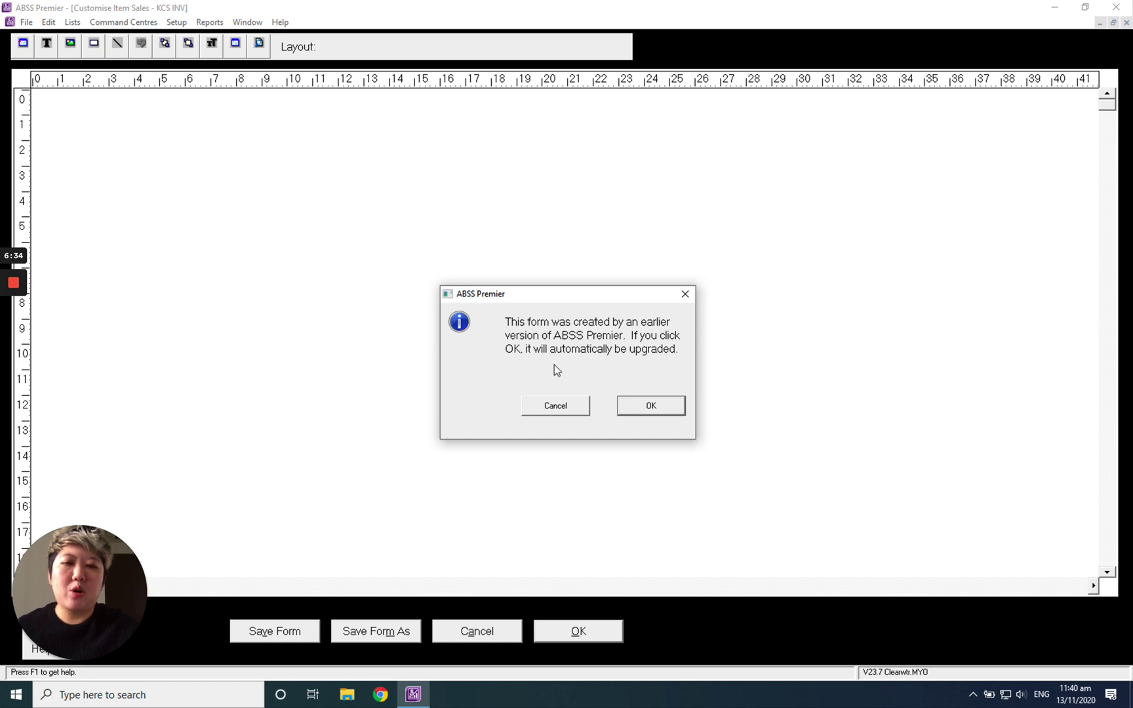
{"action": "left_click", "coordinate": [656, 404]}
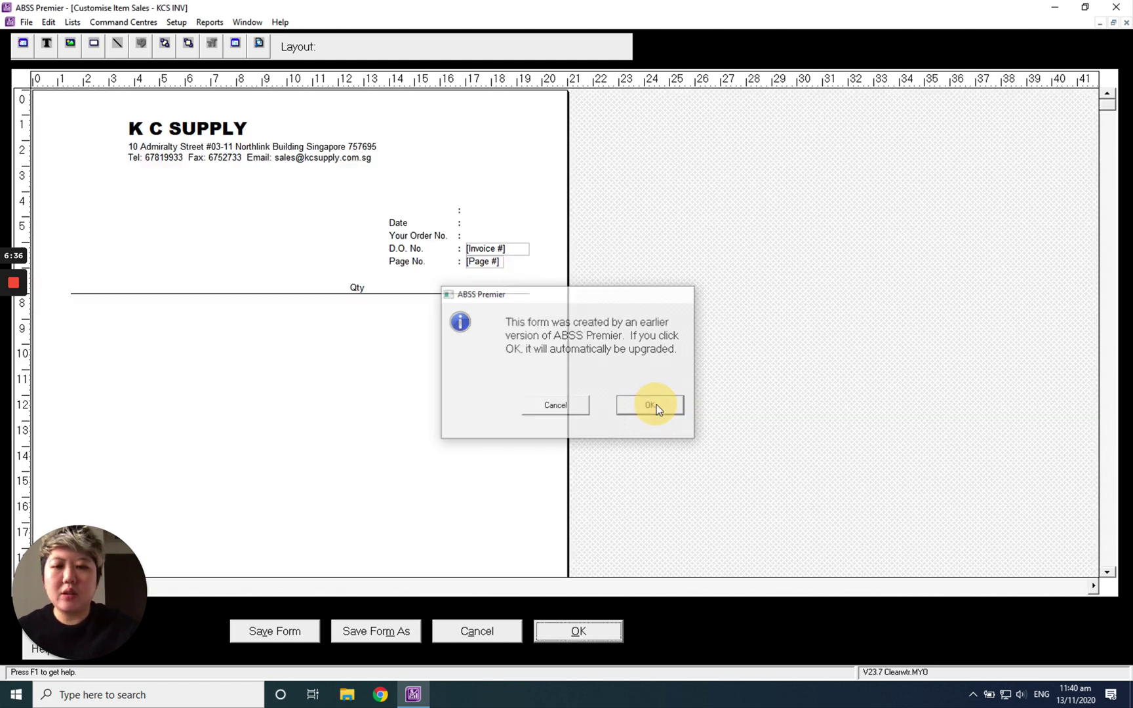
{"action": "left_click", "coordinate": [551, 633]}
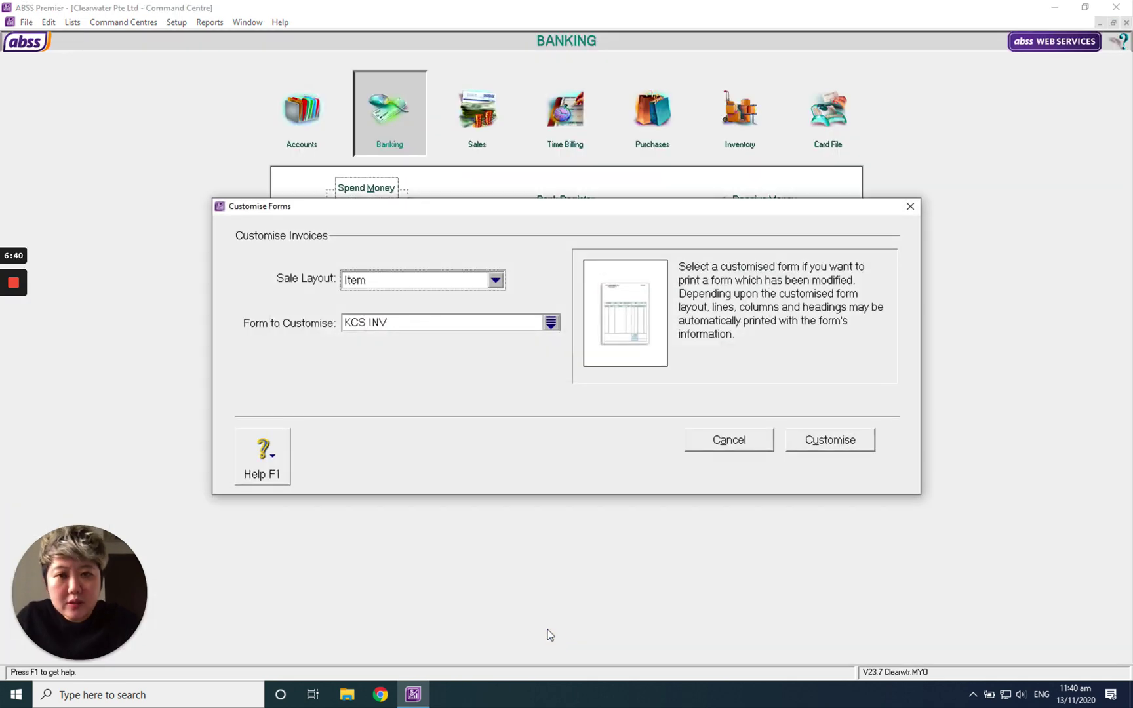
{"action": "left_click", "coordinate": [732, 446]}
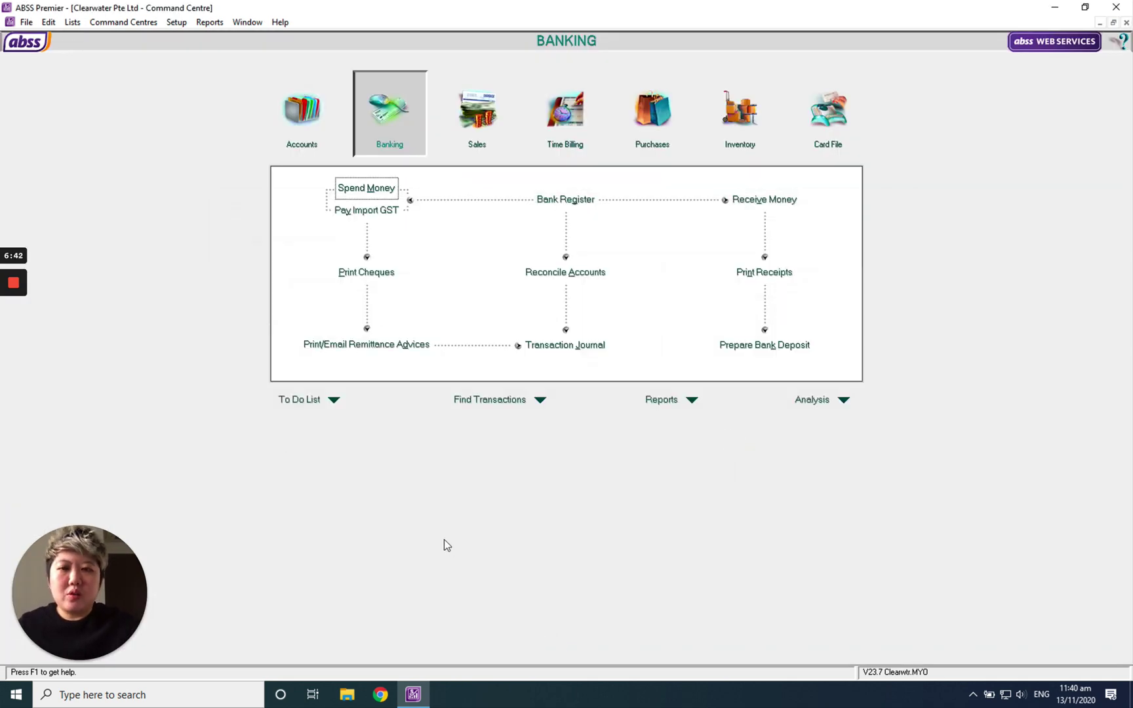